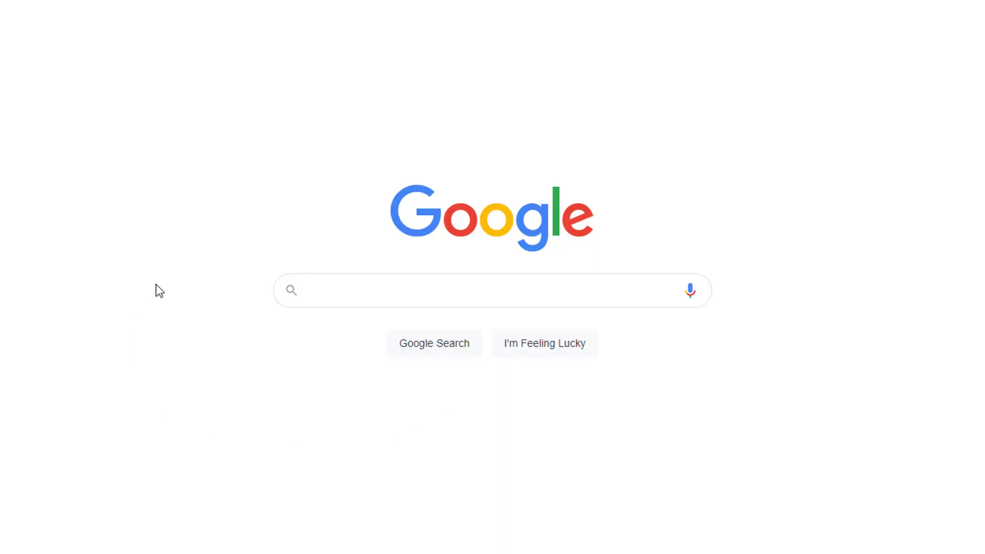
Step: Run the 'teeth whitening phoenix' Google search, then request Ubersuggest keyword data for 'plumber'
{"action": "left_click", "coordinate": [439, 352]}
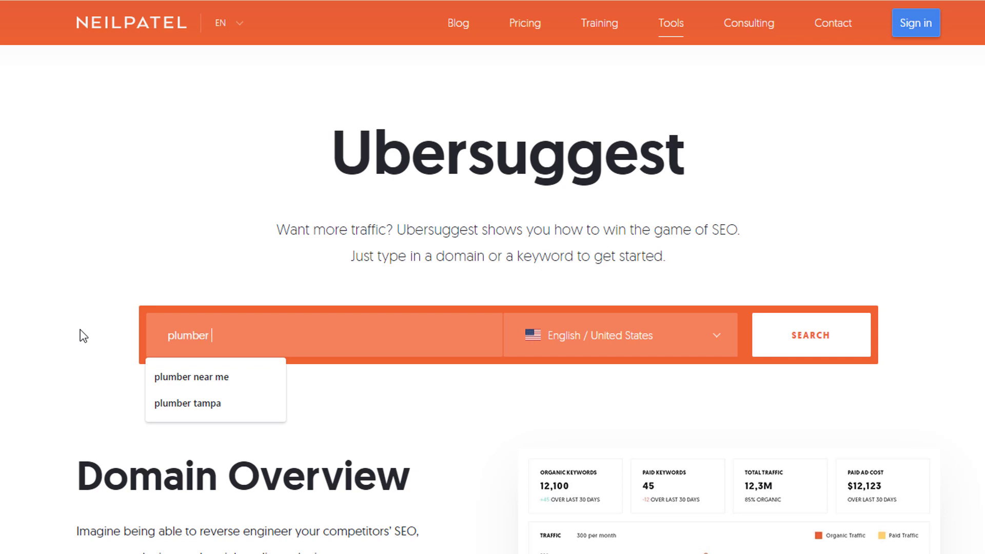
{"action": "type", "text": "riversdale"}
{"action": "left_click", "coordinate": [783, 332]}
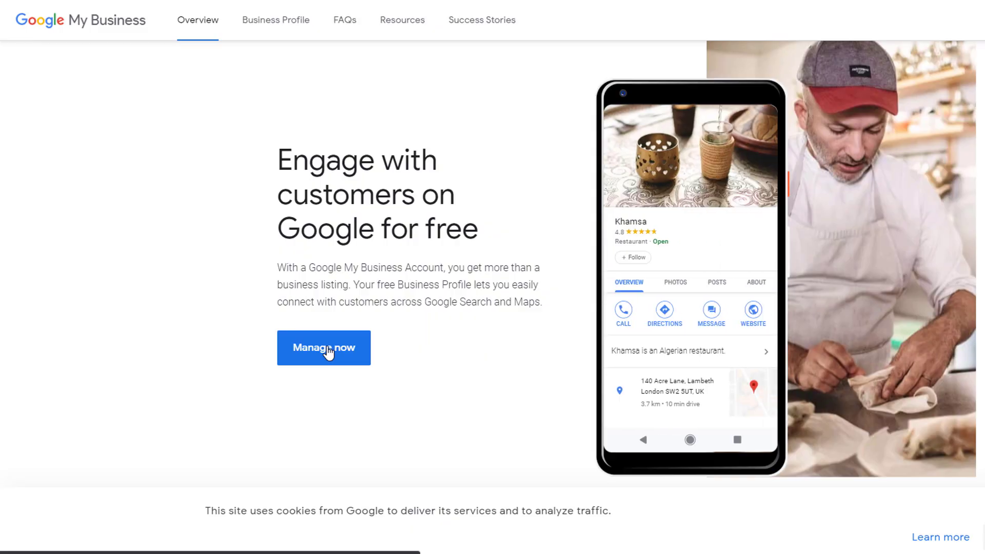
Step: Open Excel Electricians Ltd's new profile performance view and expand the full Searches breakdown
{"action": "left_click", "coordinate": [325, 349]}
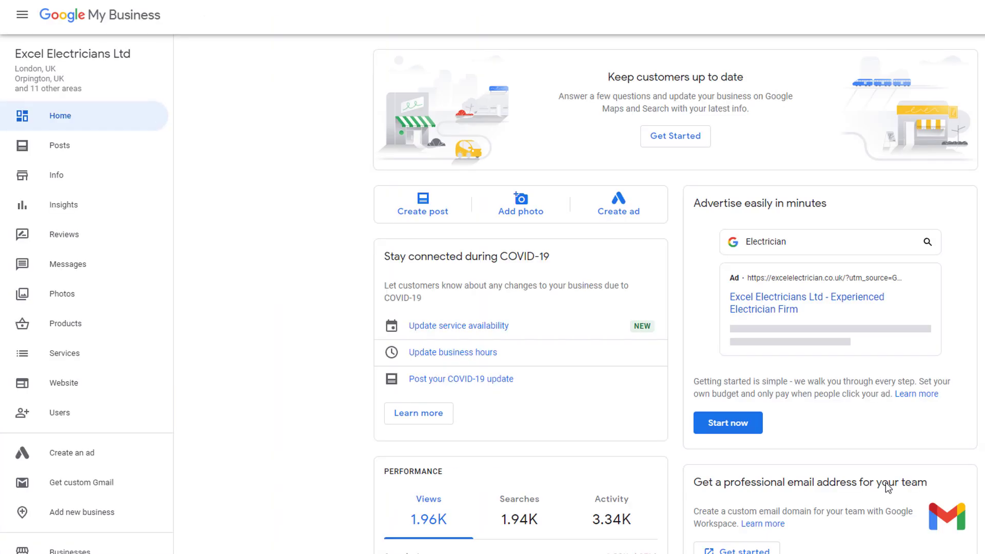
{"action": "left_click", "coordinate": [108, 210]}
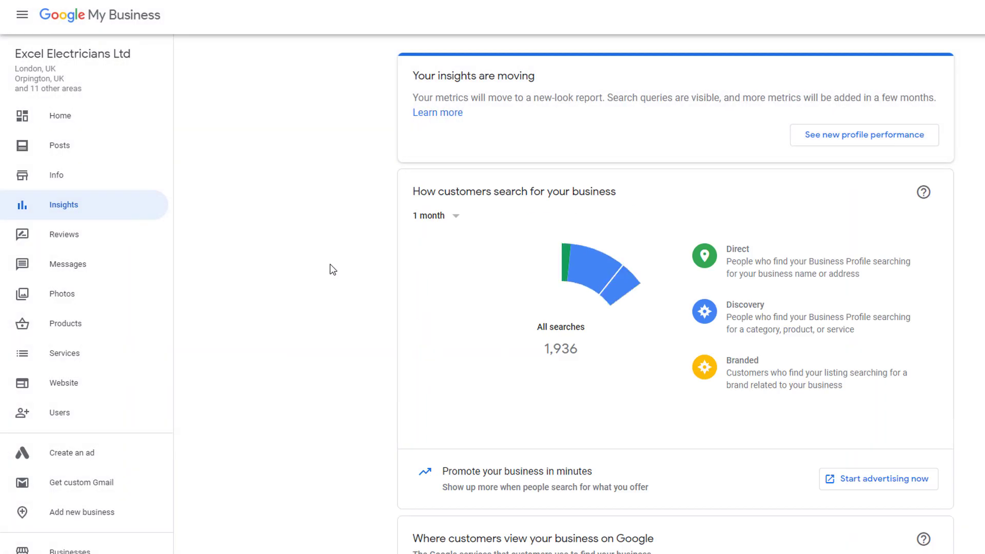
{"action": "left_click", "coordinate": [833, 134]}
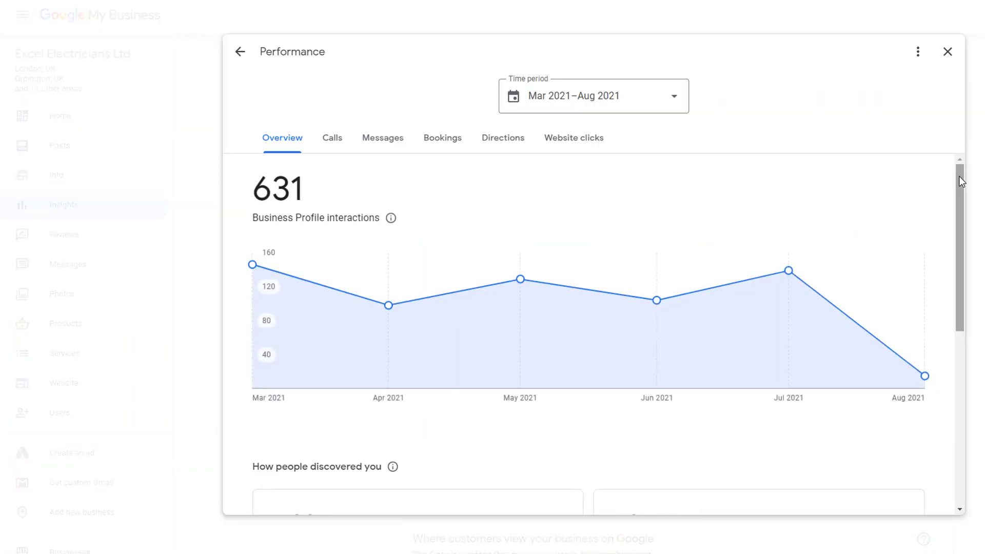
{"action": "left_click_drag", "start_coordinate": [954, 176], "coordinate": [955, 285]}
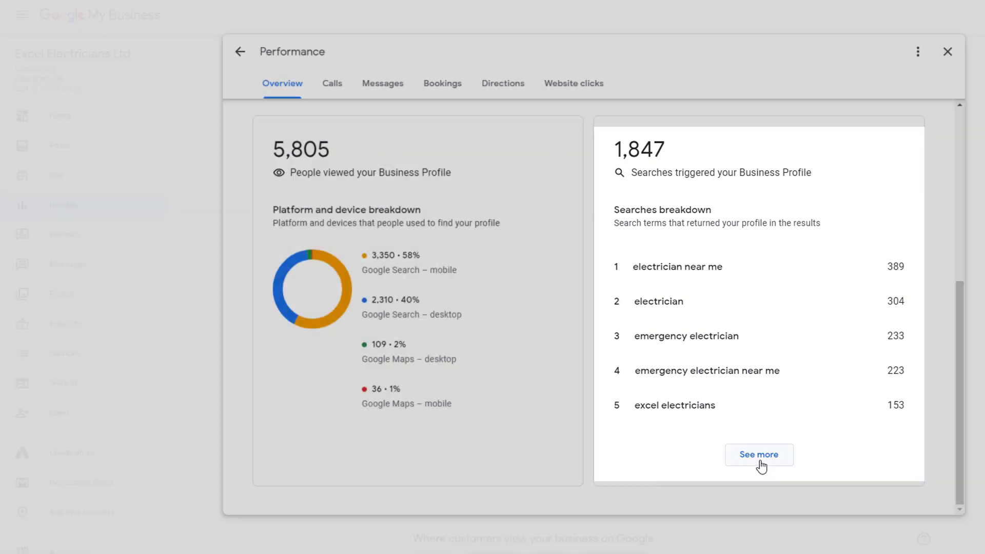
{"action": "left_click", "coordinate": [759, 457]}
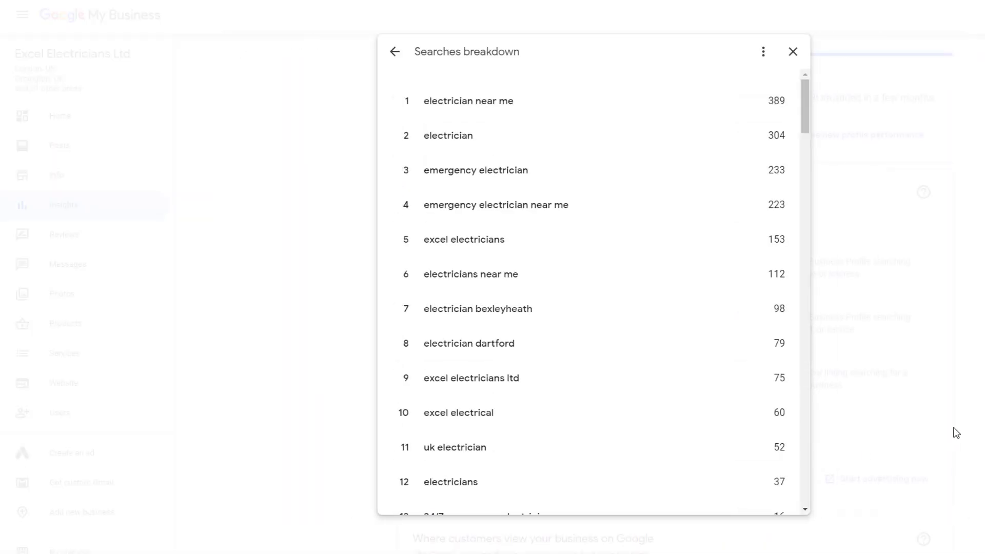
{"action": "left_click_drag", "start_coordinate": [808, 97], "coordinate": [807, 123]}
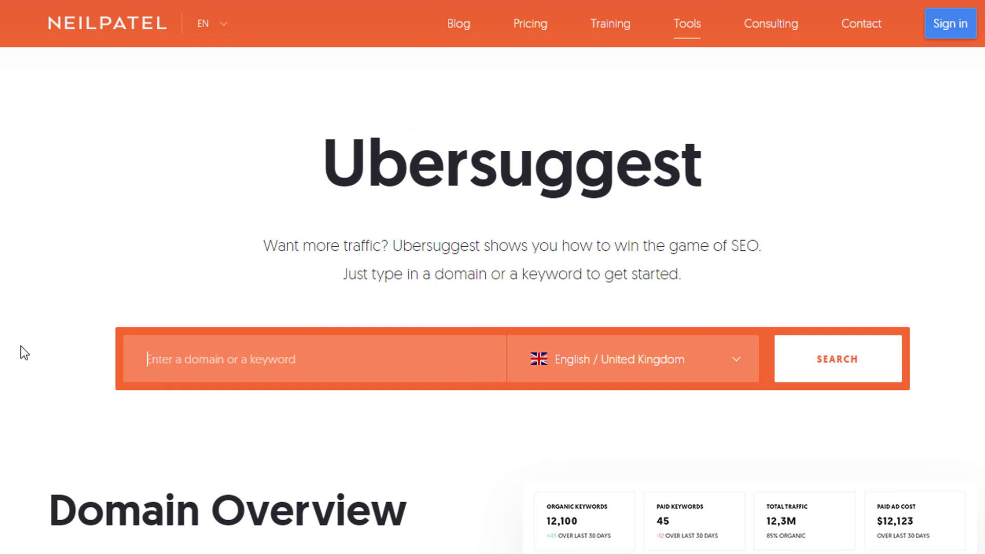
Step: Search Ubersuggest for '24/7 emergency electrician near me' in English / United Kingdom
{"action": "type", "text": "24"}
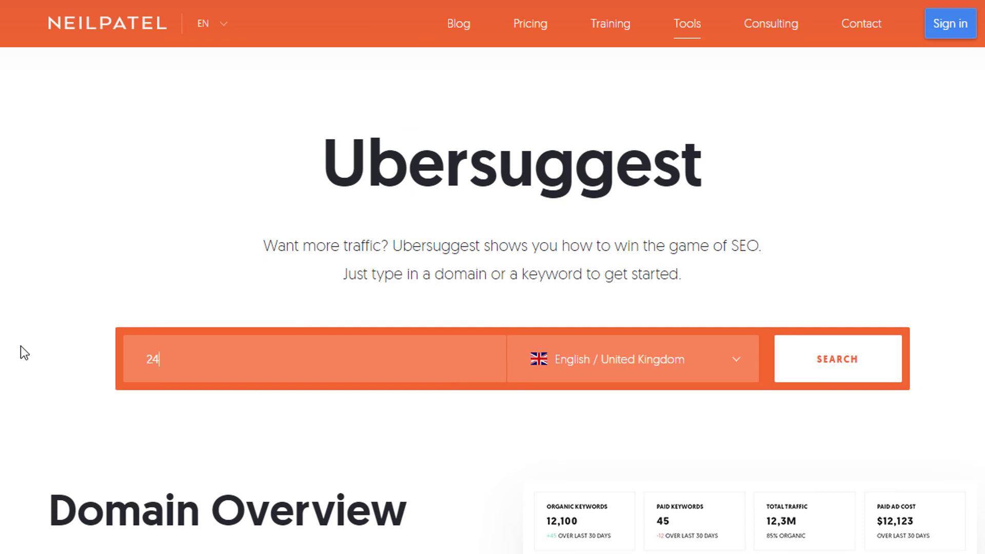
{"action": "type", "text": "/7 emergency electrician near me"}
{"action": "left_click", "coordinate": [796, 356]}
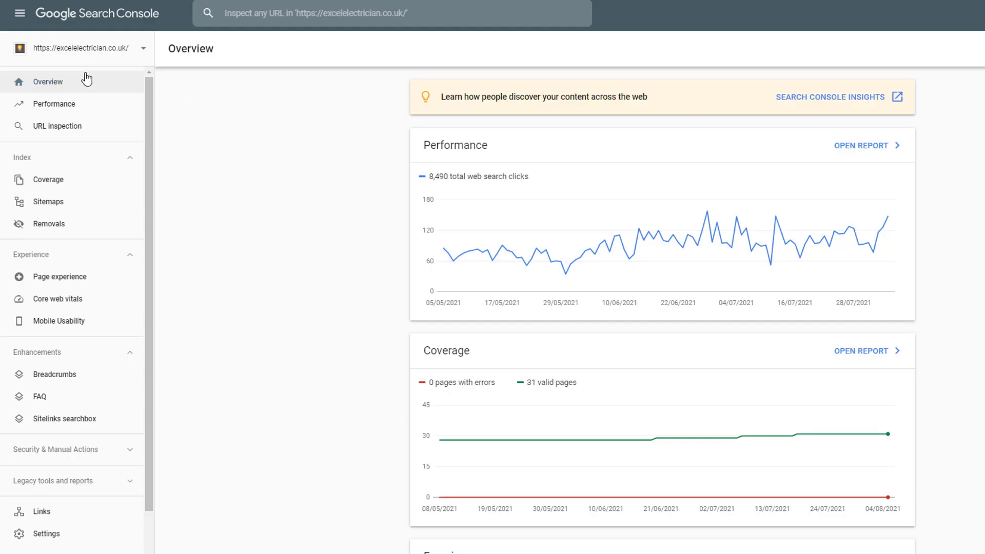
Step: Add Average CTR and Average position to the Performance chart and scroll down to the Queries table
{"action": "left_click", "coordinate": [61, 103]}
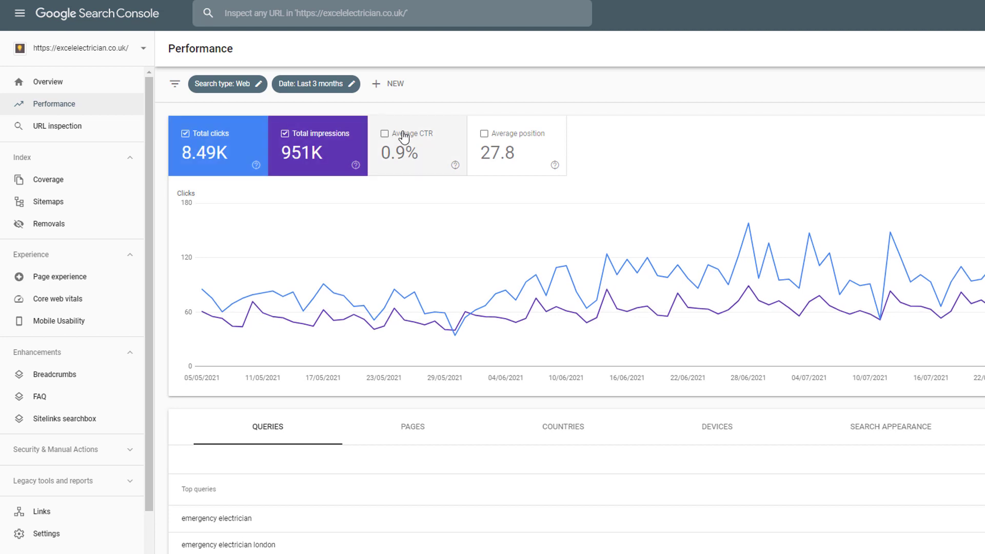
{"action": "left_click", "coordinate": [414, 147]}
{"action": "left_click", "coordinate": [516, 147]}
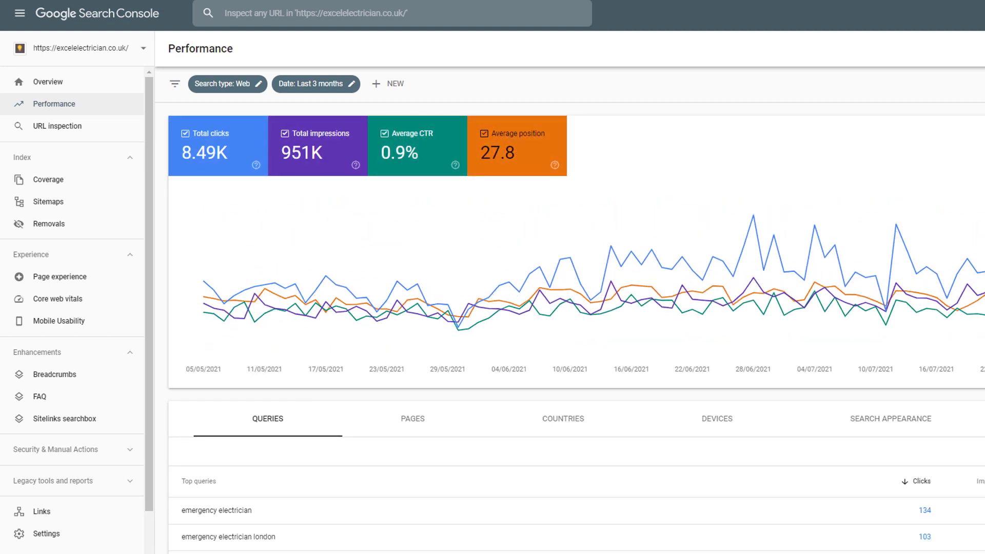
{"action": "scroll", "coordinate": [576, 329], "scroll_direction": "down", "scroll_amount": 3}
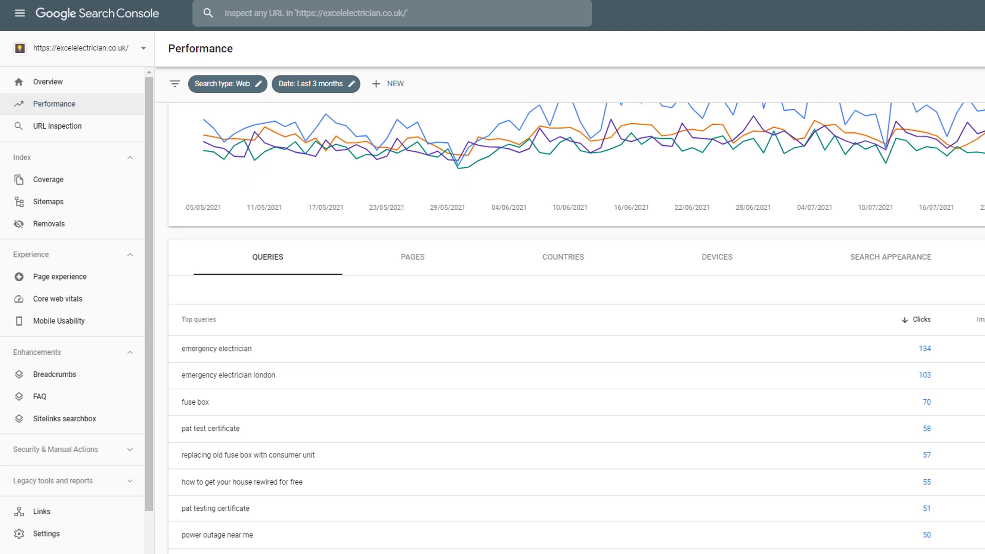
{"action": "scroll", "coordinate": [576, 329], "scroll_direction": "down", "scroll_amount": 2}
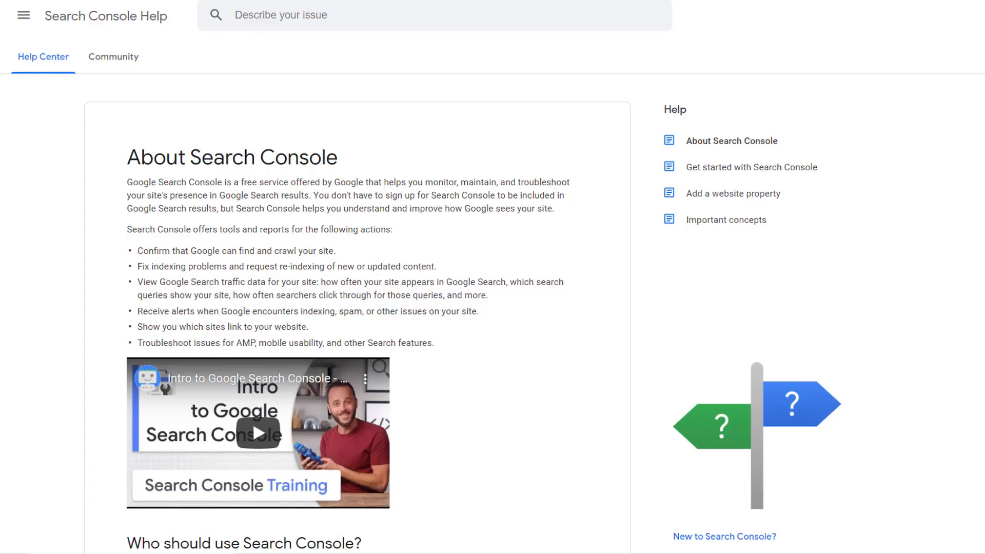
{"action": "scroll", "coordinate": [492, 295], "scroll_direction": "down", "scroll_amount": 8}
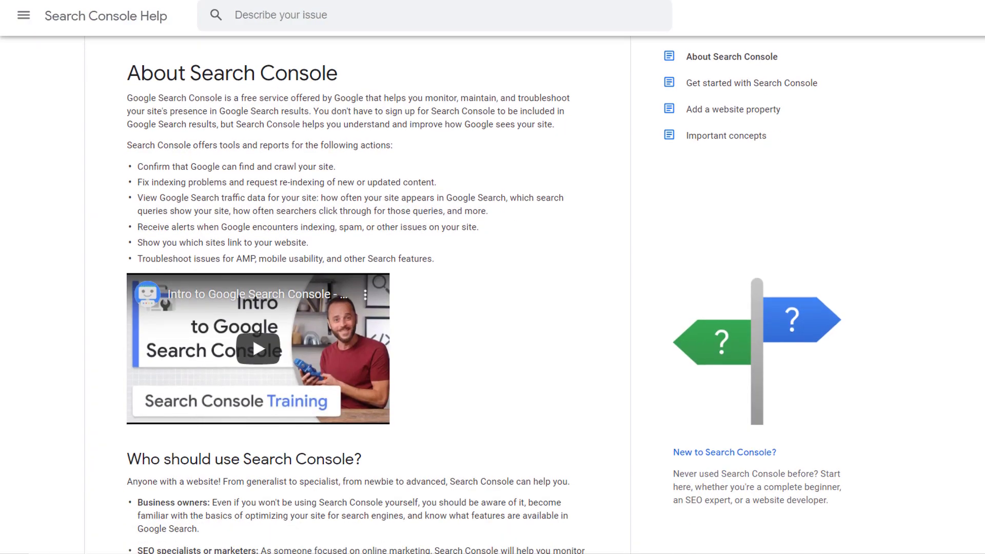
{"action": "scroll", "coordinate": [493, 295], "scroll_direction": "down", "scroll_amount": 2}
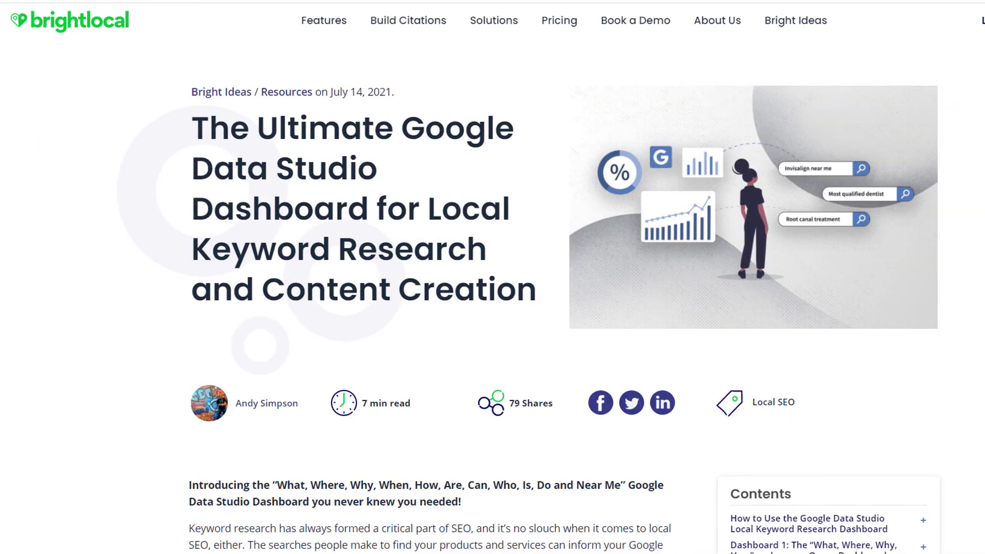
{"action": "scroll", "coordinate": [492, 296], "scroll_direction": "down", "scroll_amount": 7}
{"action": "scroll", "coordinate": [493, 296], "scroll_direction": "down", "scroll_amount": 7}
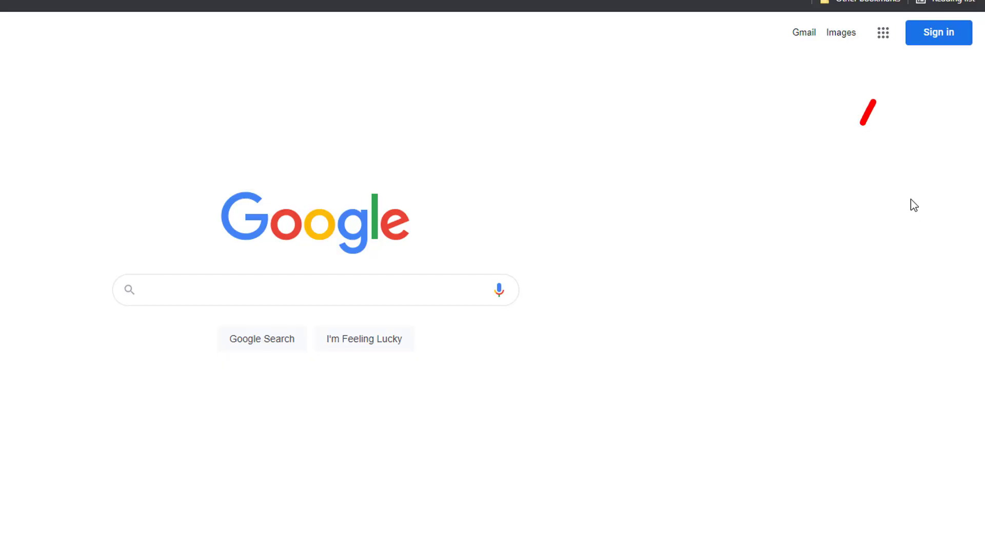
Step: Begin Google sign-in by entering the account e-mail and submitting it
{"action": "left_click", "coordinate": [931, 43]}
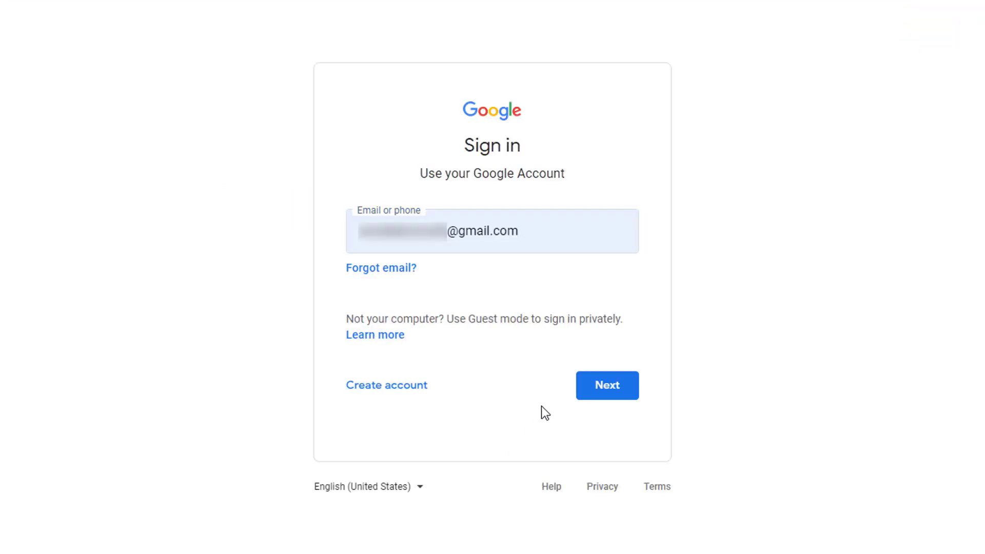
{"action": "left_click", "coordinate": [595, 393]}
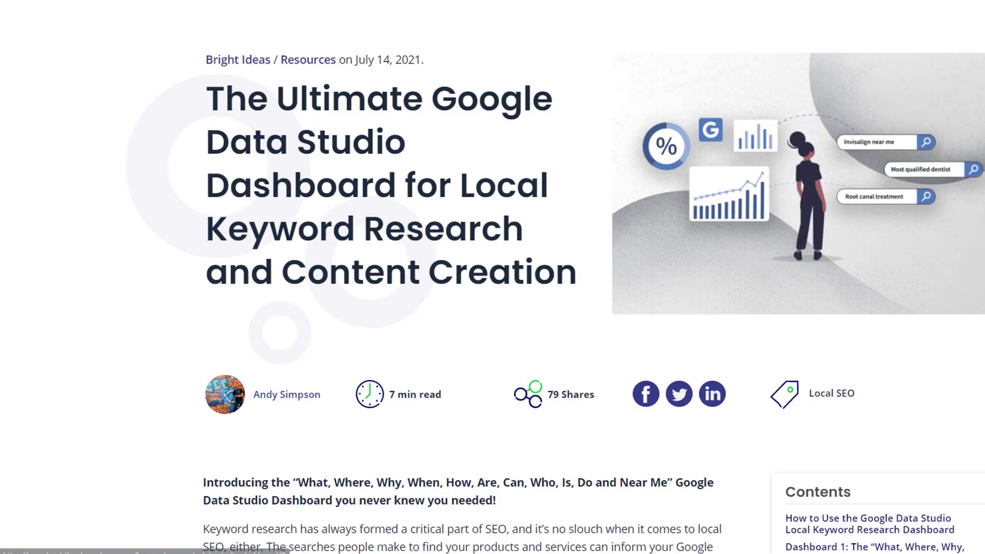
Step: Open Dashboard 1, 'The What, Where, Why, How and more...Query Dashboard', from the BrightLocal article
{"action": "scroll", "coordinate": [464, 277], "scroll_direction": "down", "scroll_amount": 20}
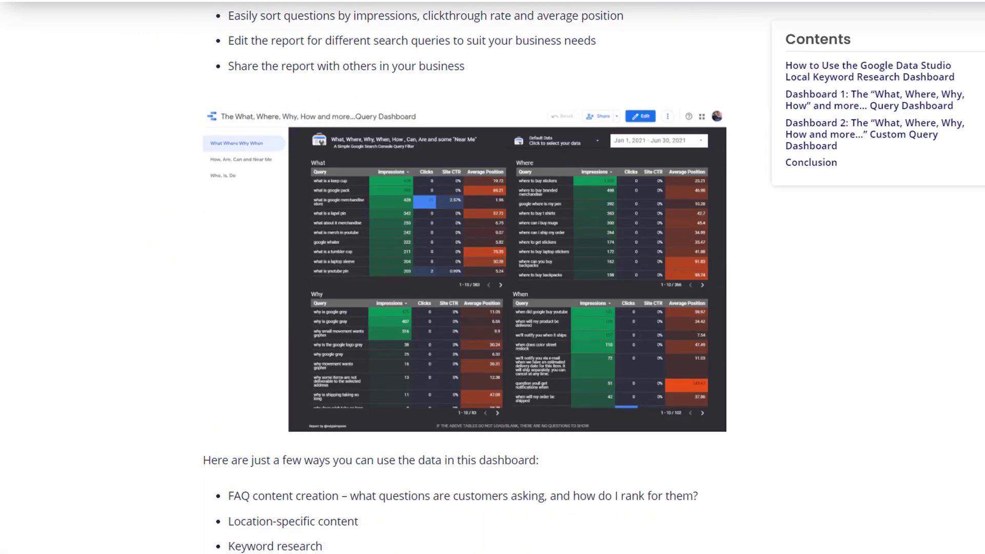
{"action": "scroll", "coordinate": [464, 277], "scroll_direction": "down", "scroll_amount": 14}
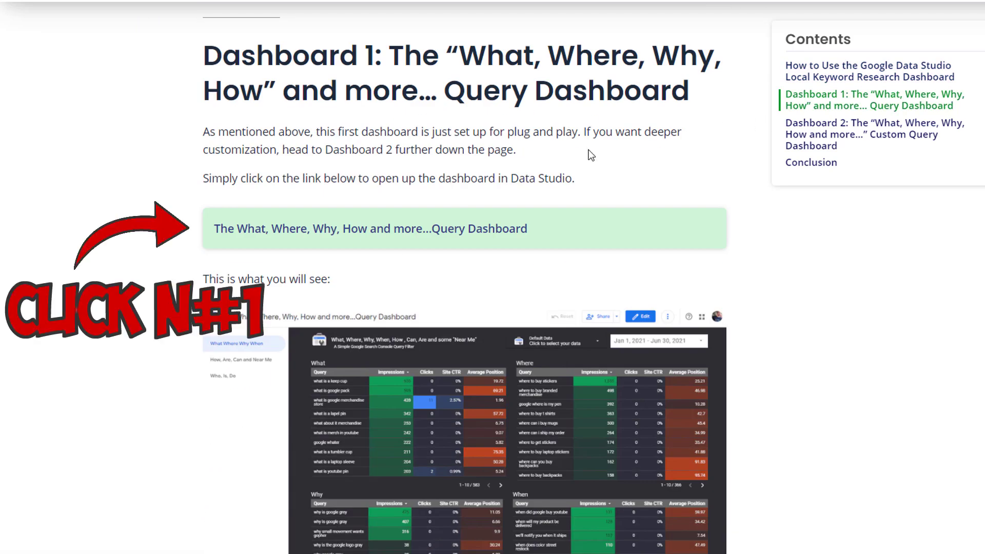
{"action": "left_click", "coordinate": [470, 229]}
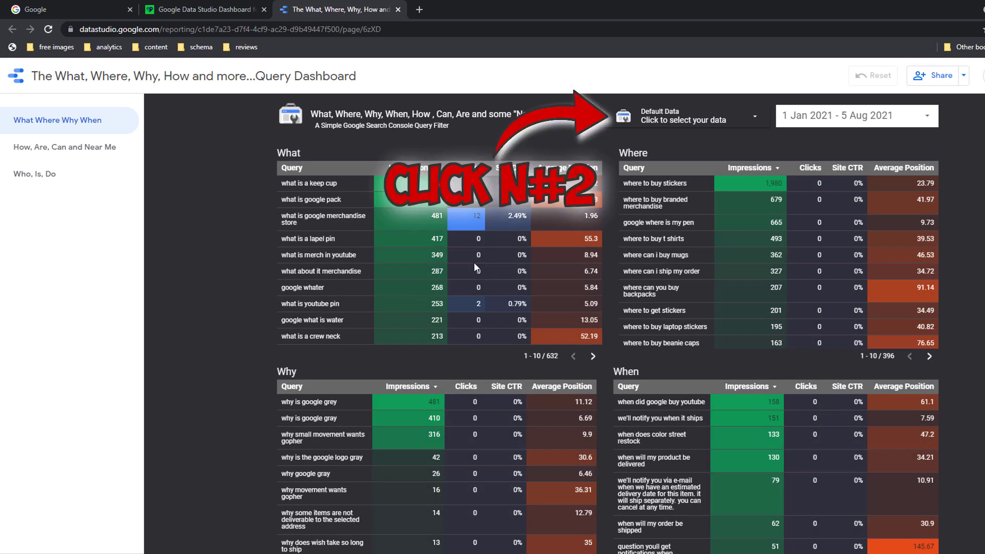
{"action": "left_click", "coordinate": [754, 118]}
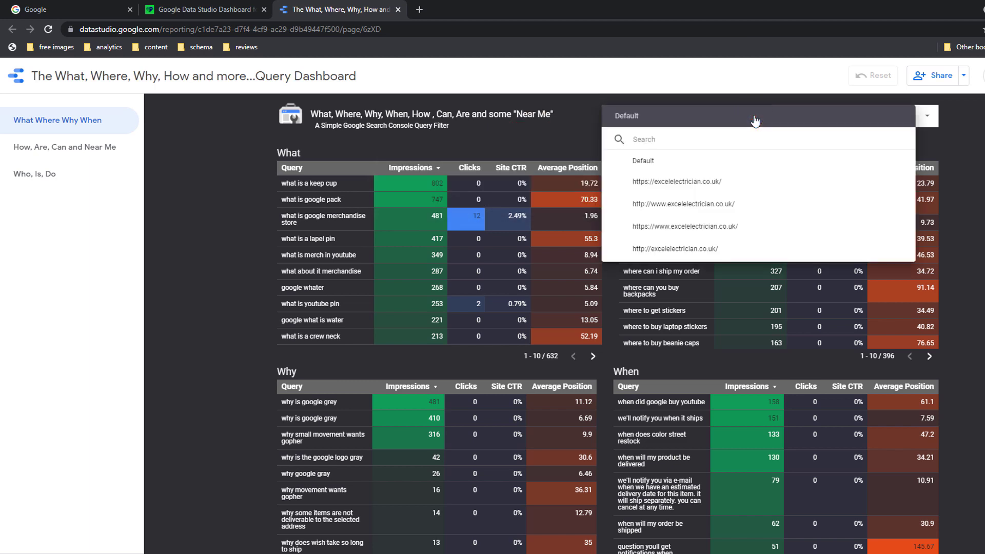
{"action": "left_click", "coordinate": [688, 184]}
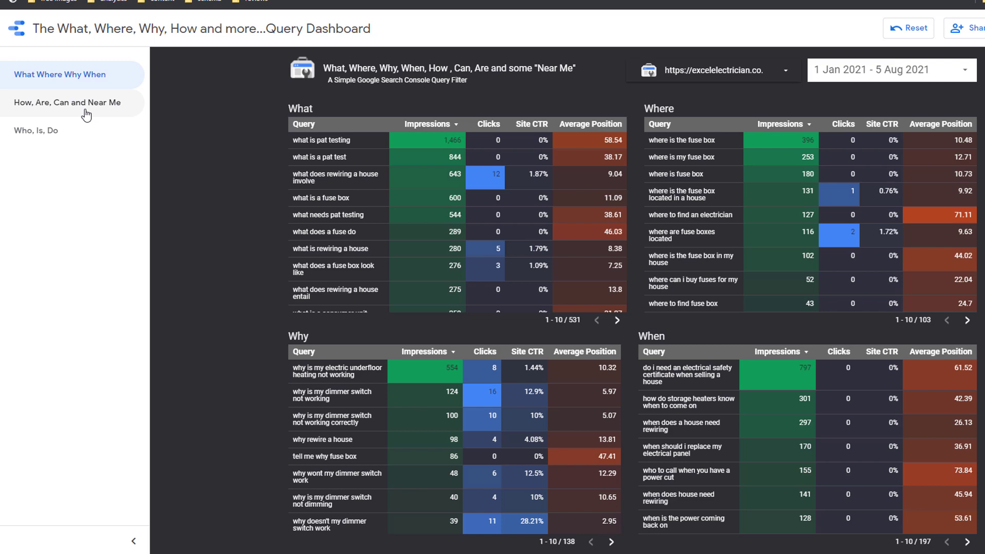
Step: On the Who, Is, Do page, sort Who queries by Impressions descending and page through them
{"action": "left_click", "coordinate": [85, 109]}
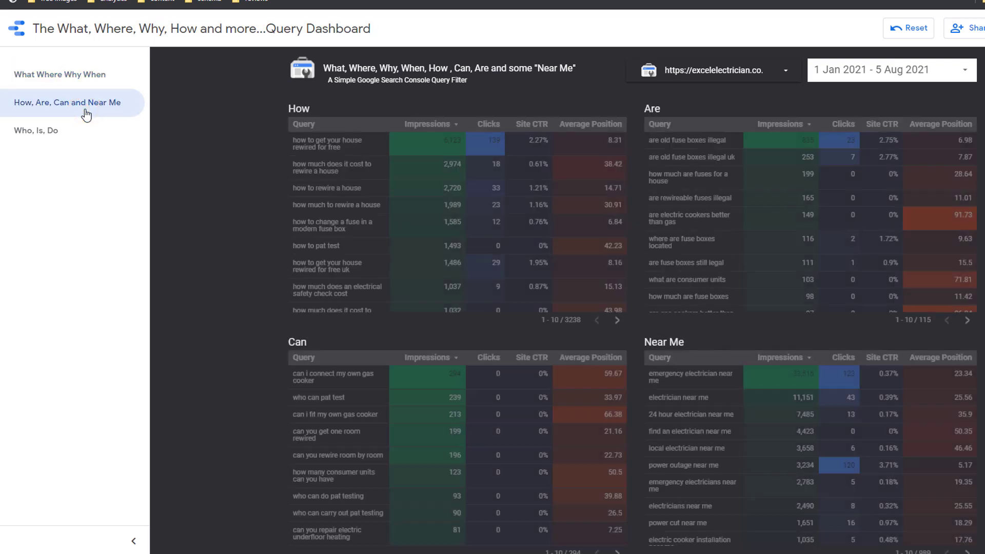
{"action": "left_click", "coordinate": [46, 138]}
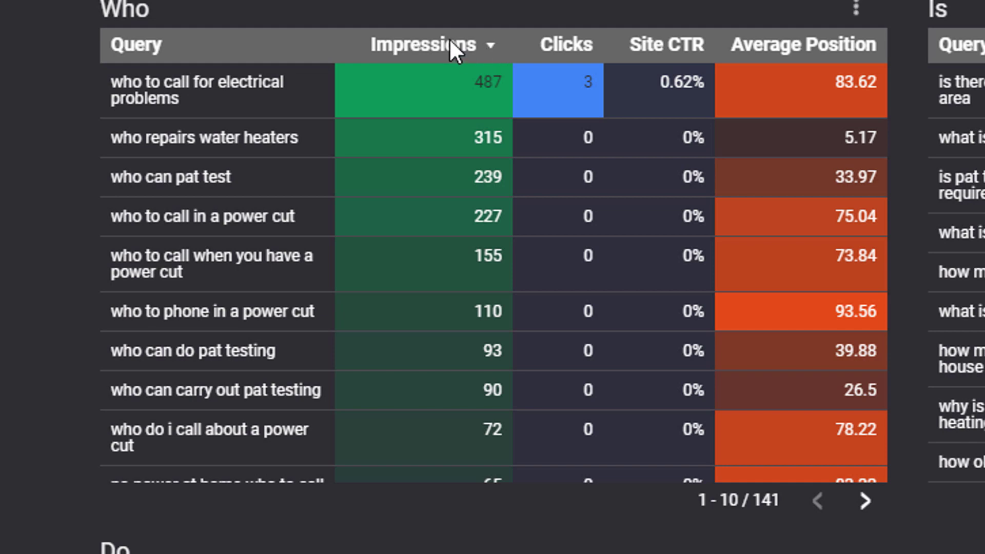
{"action": "left_click", "coordinate": [451, 48]}
{"action": "left_click", "coordinate": [450, 41]}
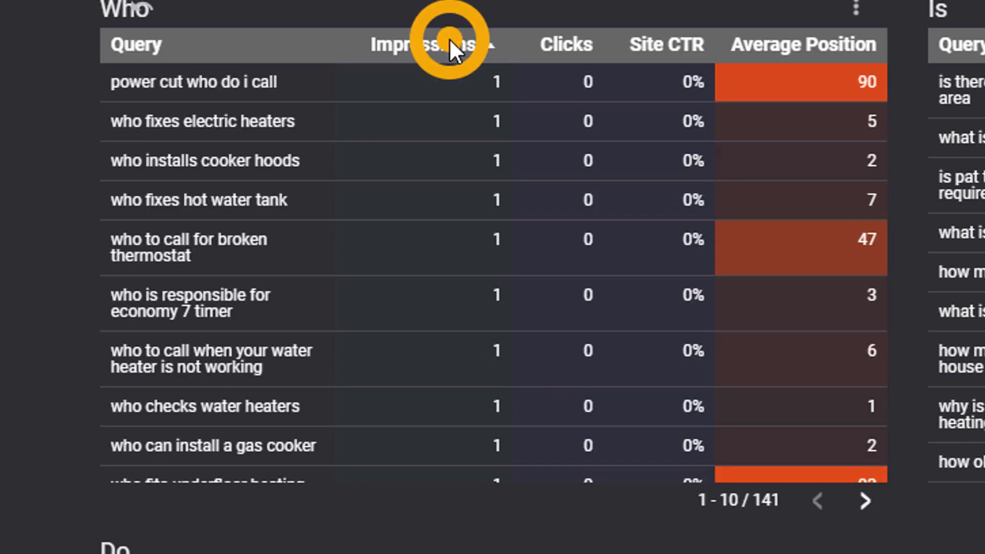
{"action": "left_click", "coordinate": [865, 500]}
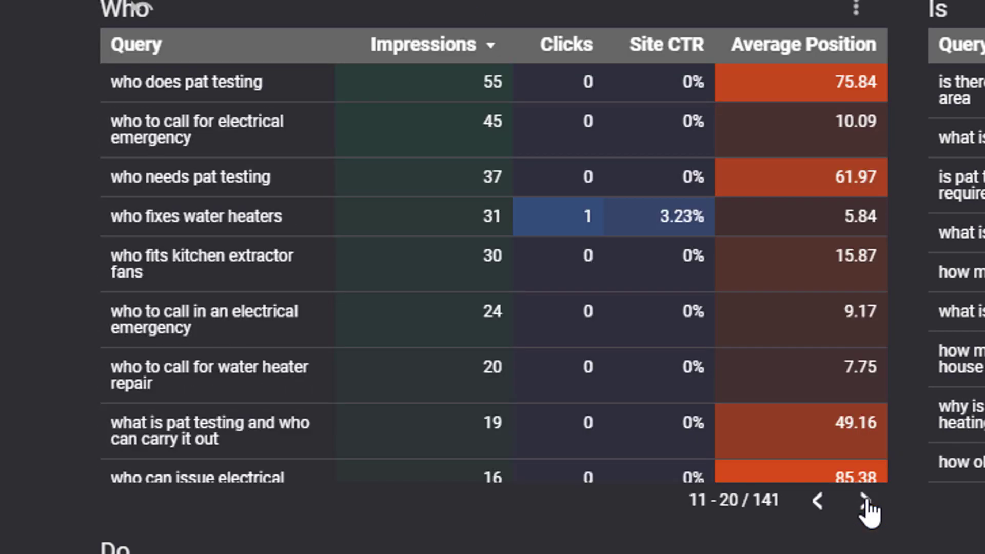
{"action": "left_click", "coordinate": [865, 500]}
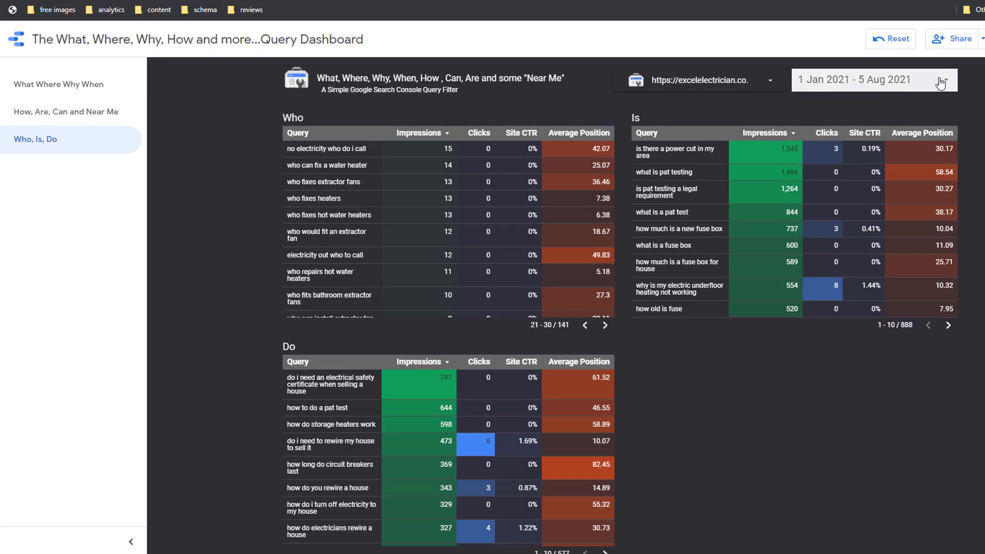
Step: Set the report's date range to start on 5 August 2020 and apply it
{"action": "left_click", "coordinate": [941, 82]}
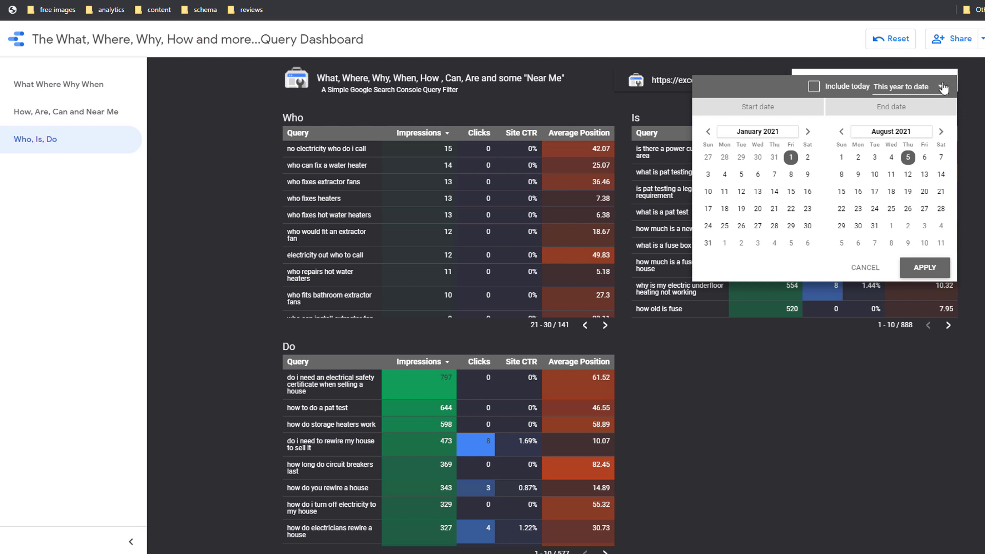
{"action": "left_click", "coordinate": [943, 85]}
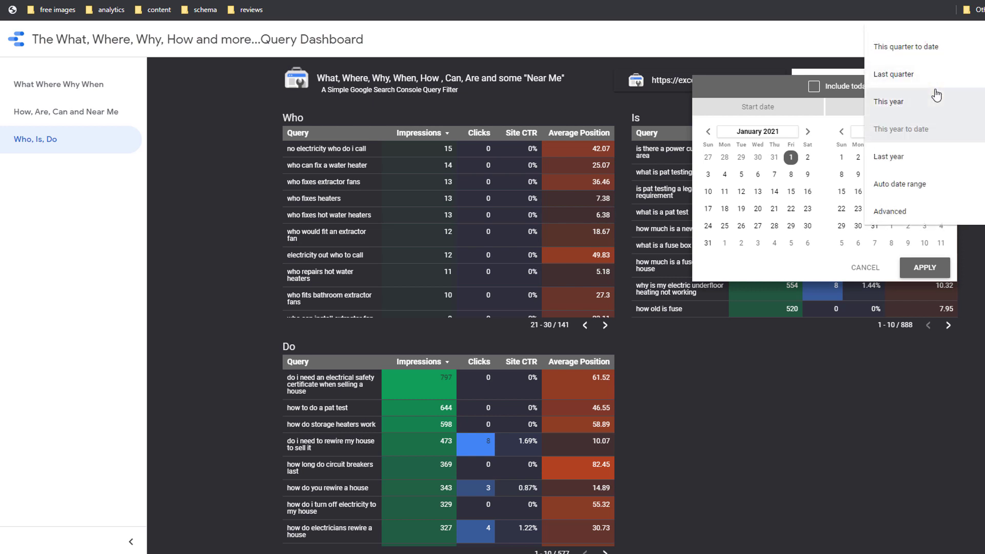
{"action": "left_click", "coordinate": [708, 133]}
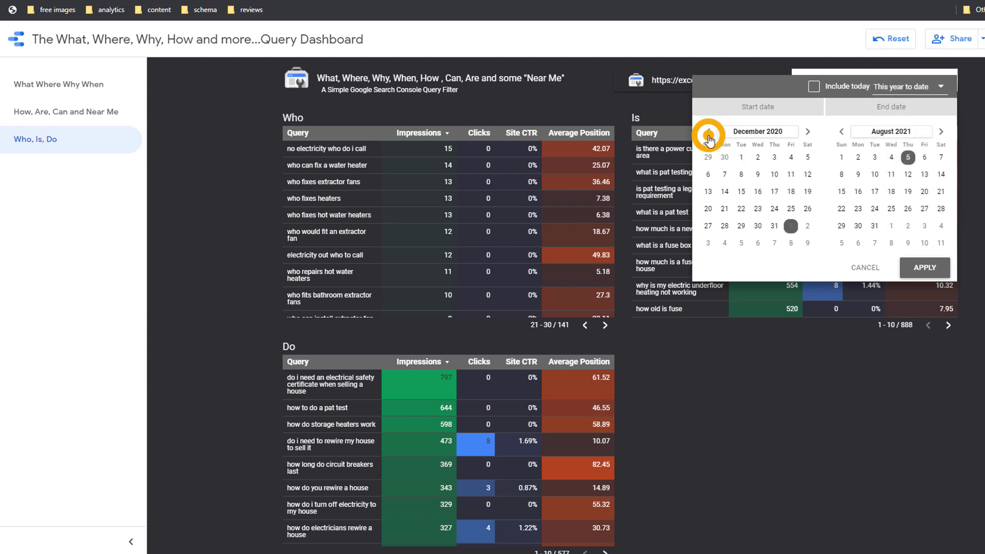
{"action": "left_click", "coordinate": [708, 133]}
{"action": "left_click", "coordinate": [708, 133]}
{"action": "left_click", "coordinate": [708, 132]}
{"action": "left_click", "coordinate": [708, 134]}
{"action": "left_click", "coordinate": [758, 175]}
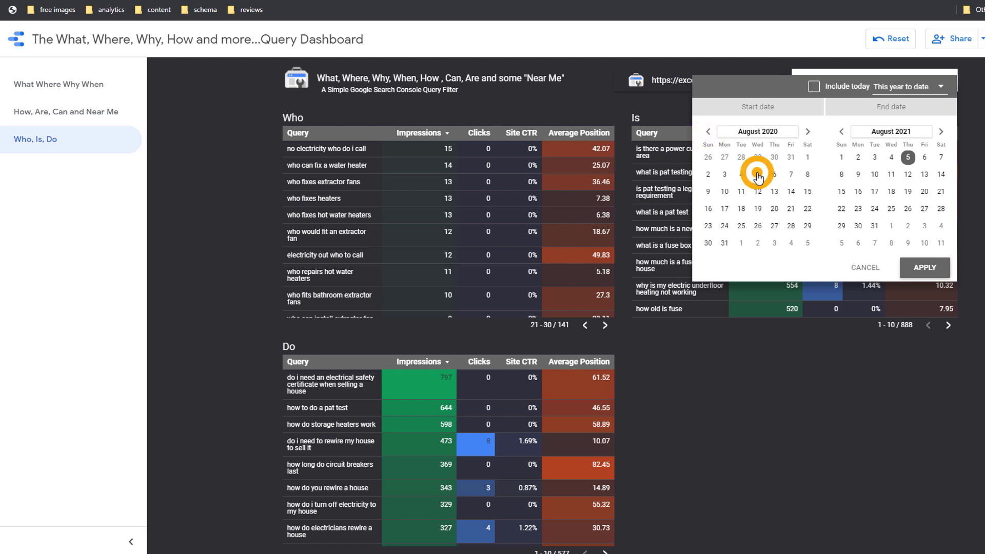
{"action": "left_click", "coordinate": [917, 270]}
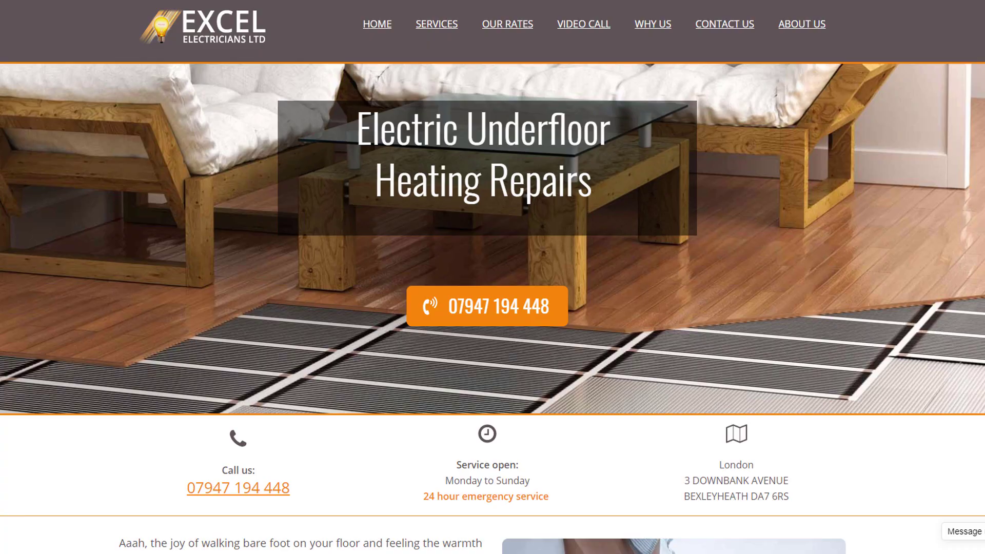
Step: Scroll the underfloor heating repairs page down to the passage about Bexleyheath
{"action": "scroll", "coordinate": [492, 277], "scroll_direction": "down", "scroll_amount": 20}
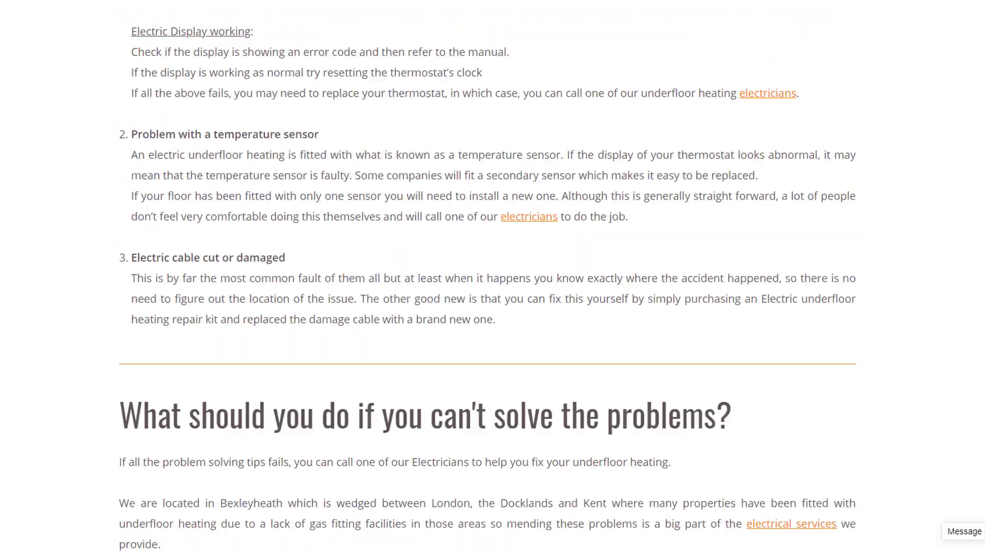
{"action": "scroll", "coordinate": [492, 277], "scroll_direction": "down", "scroll_amount": 6}
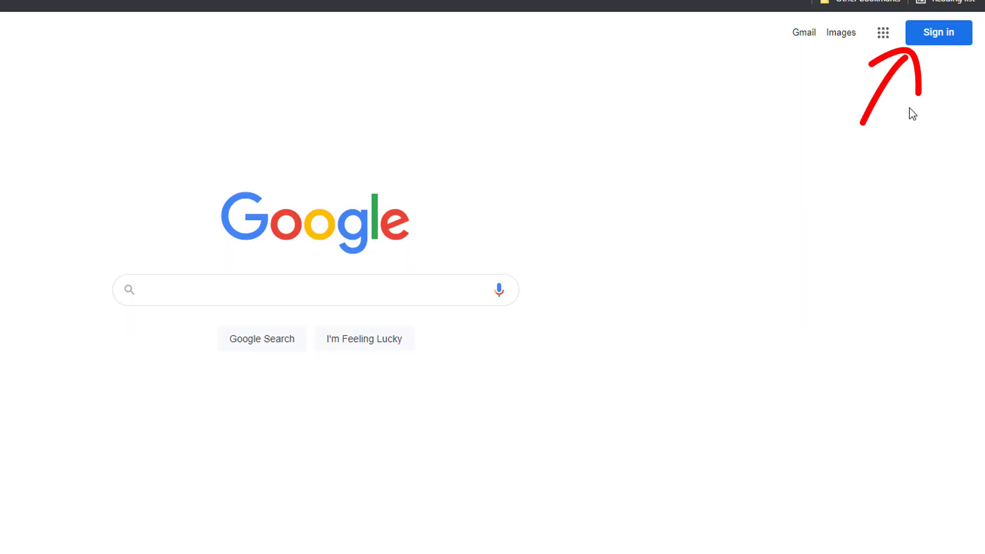
Step: Sign in to Google, then open the article's Dashboard 2, the Custom Query Dashboard, in Data Studio
{"action": "left_click", "coordinate": [930, 39]}
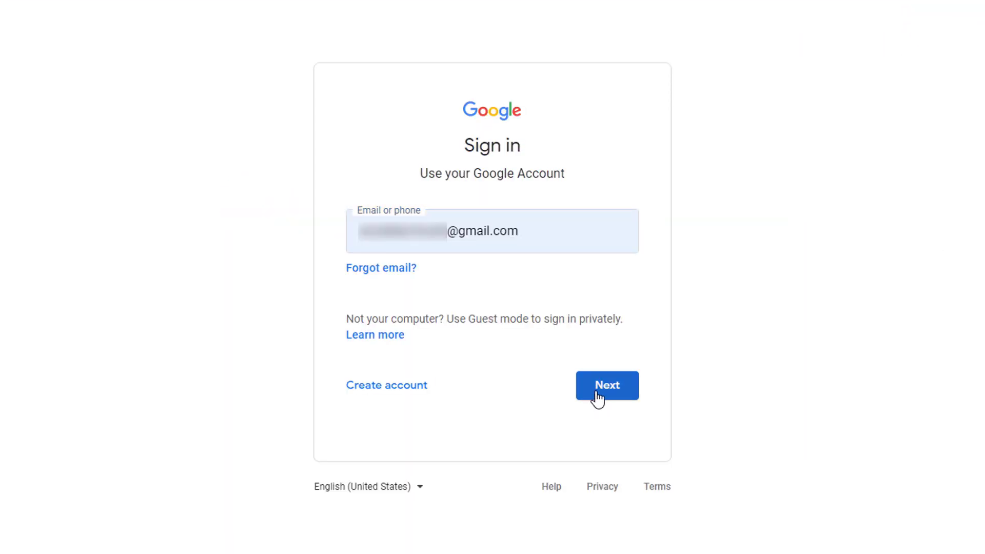
{"action": "left_click", "coordinate": [600, 394]}
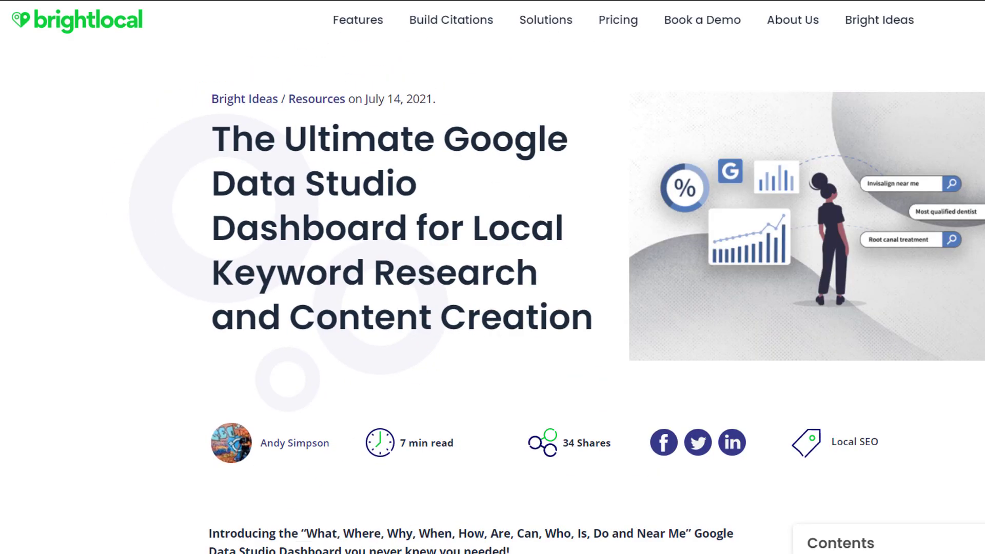
{"action": "scroll", "coordinate": [492, 277], "scroll_direction": "down", "scroll_amount": 20}
{"action": "scroll", "coordinate": [477, 297], "scroll_direction": "down", "scroll_amount": 20}
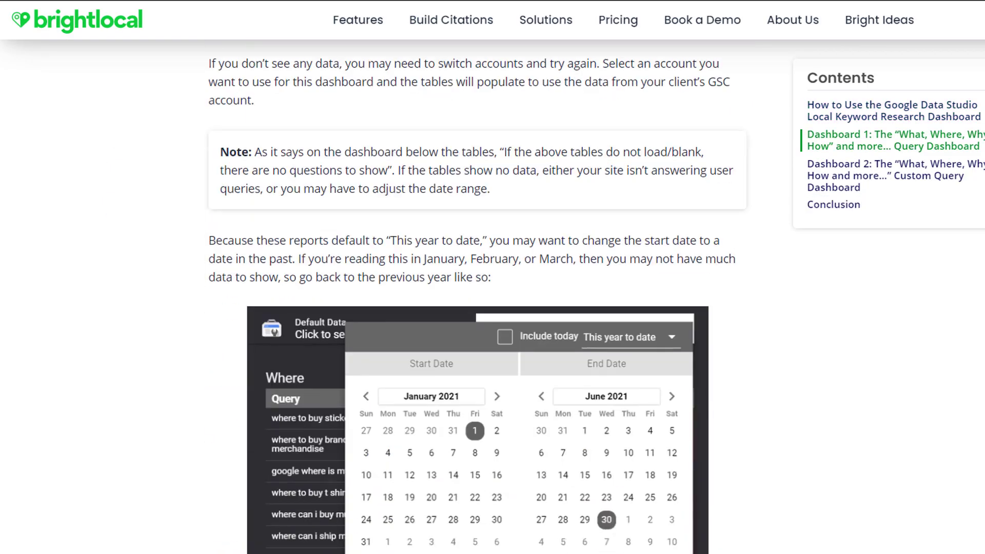
{"action": "scroll", "coordinate": [477, 298], "scroll_direction": "down", "scroll_amount": 10}
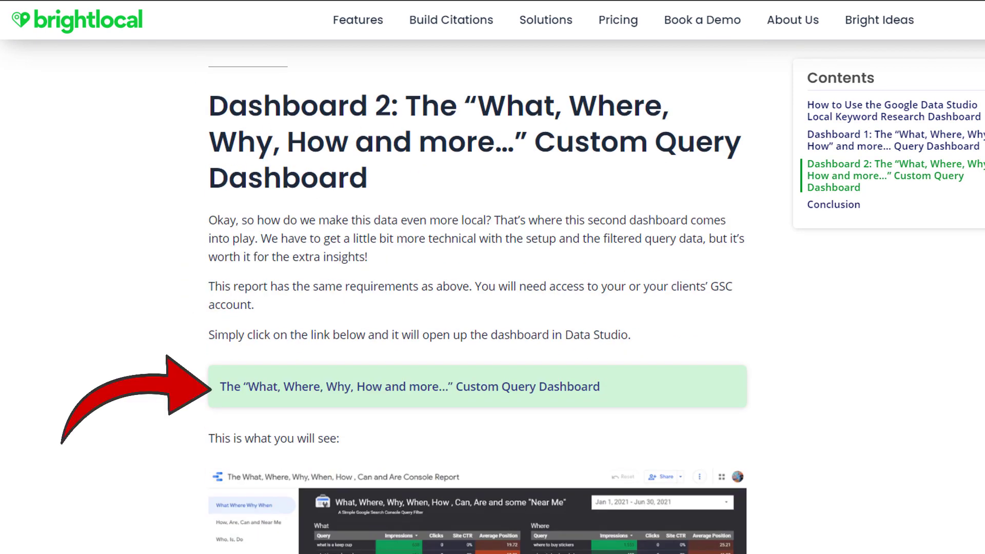
{"action": "left_click", "coordinate": [506, 388]}
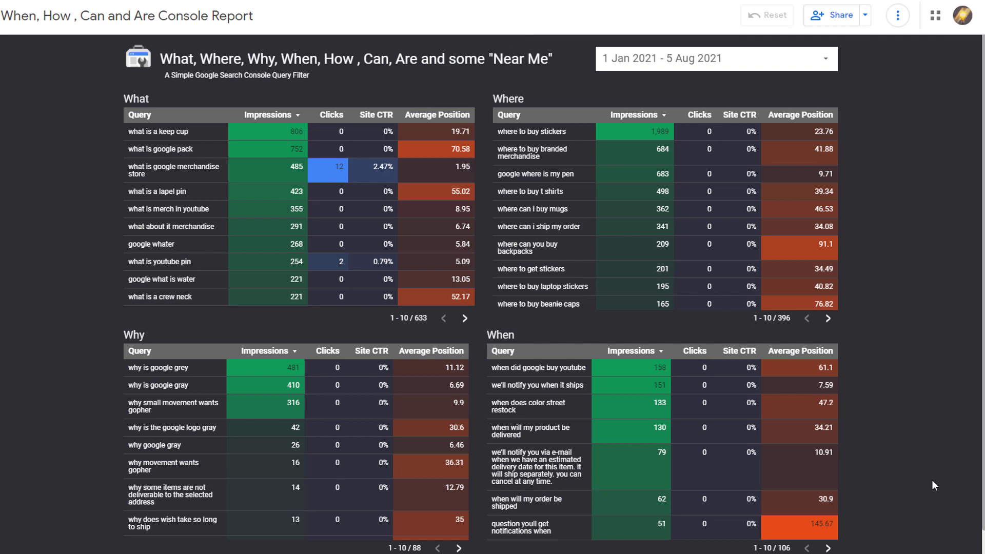
Step: Start a copy of the report and choose to create a new data source for it
{"action": "left_click", "coordinate": [895, 17]}
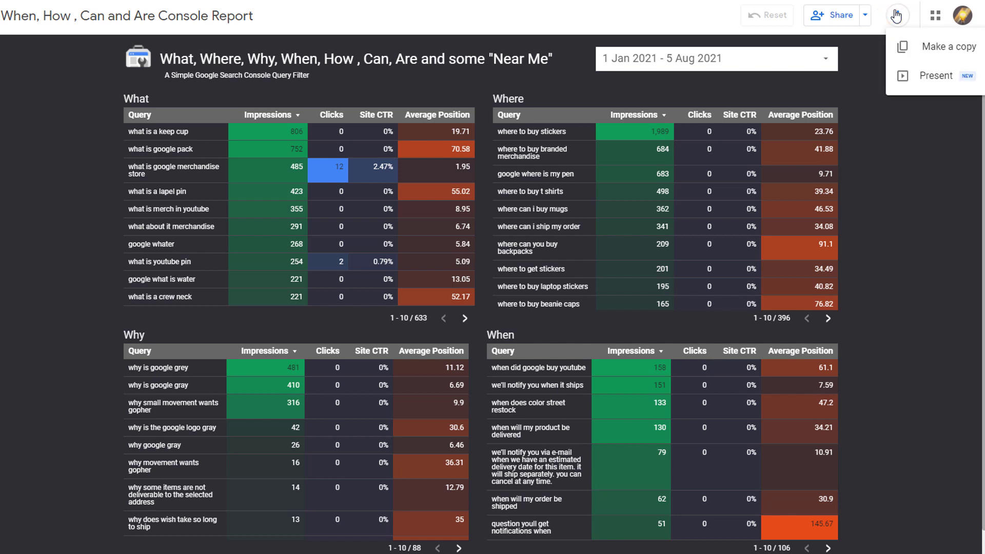
{"action": "left_click", "coordinate": [928, 47]}
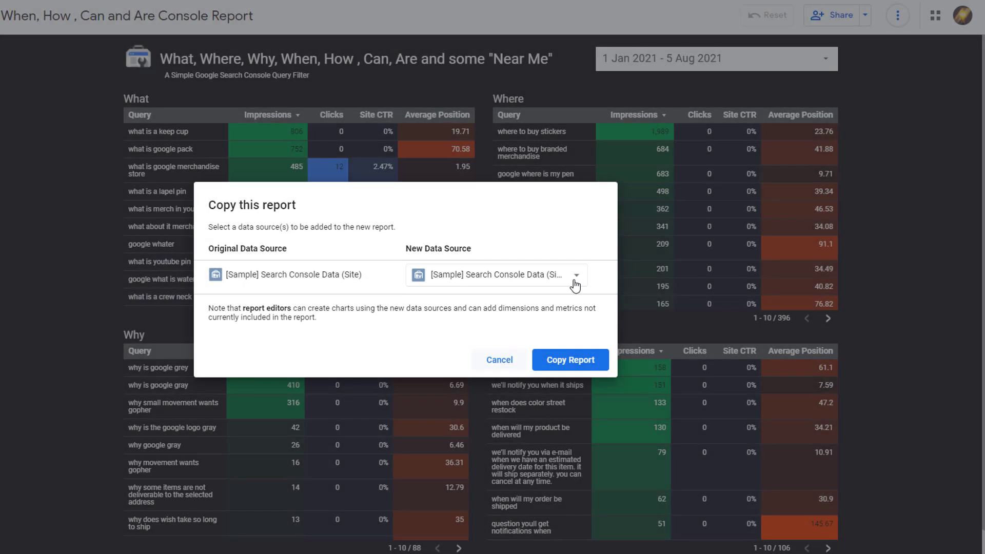
{"action": "left_click", "coordinate": [575, 280]}
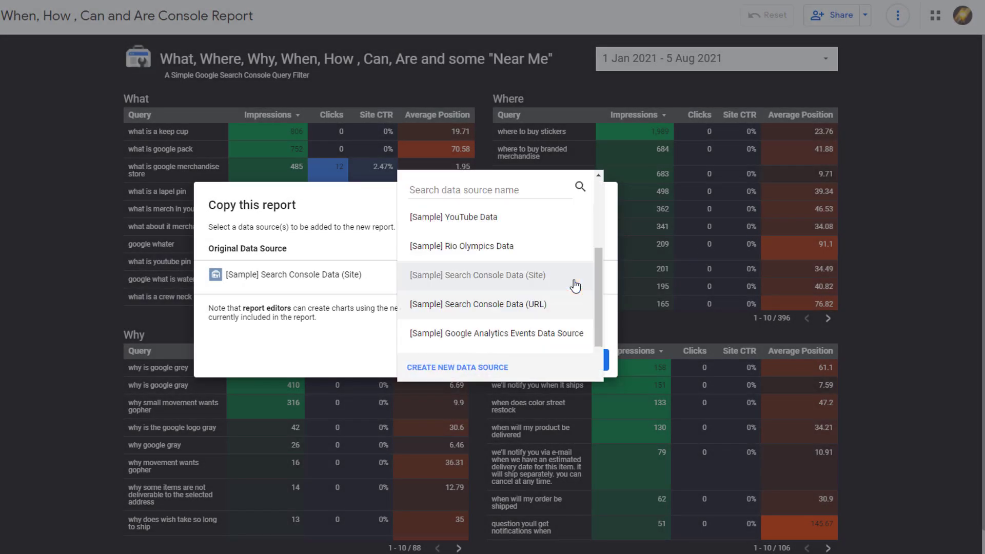
{"action": "left_click", "coordinate": [478, 373]}
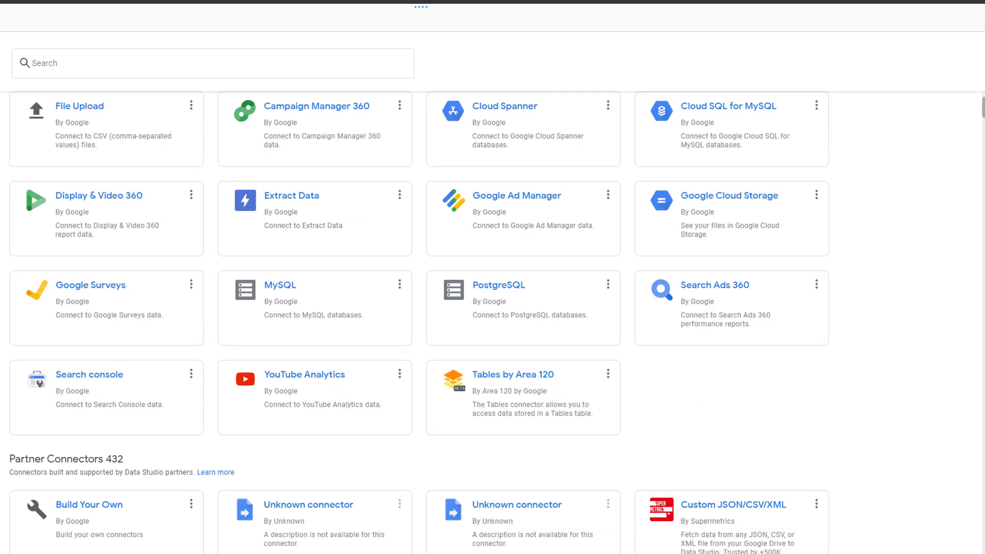
{"action": "scroll", "coordinate": [50, 349], "scroll_direction": "down", "scroll_amount": 1}
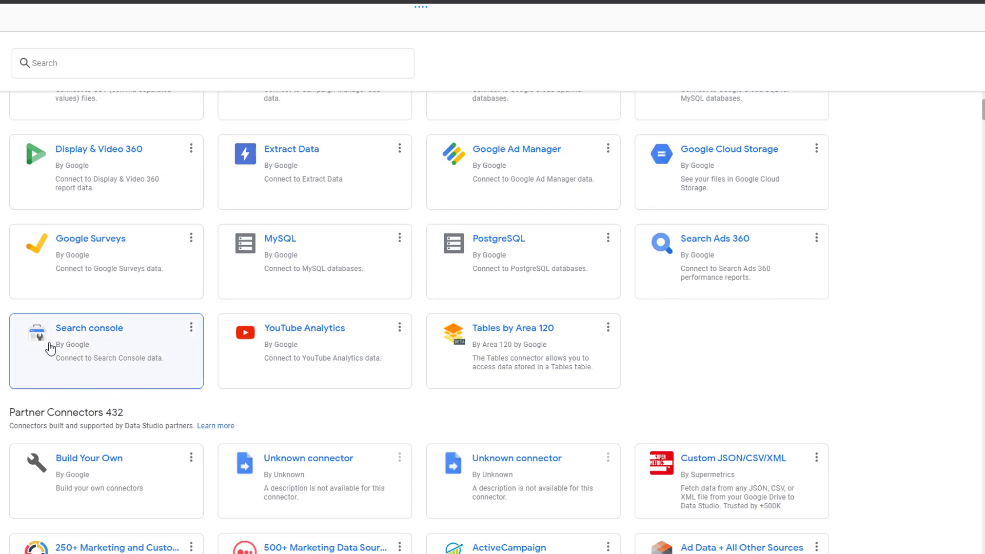
{"action": "left_click", "coordinate": [86, 350]}
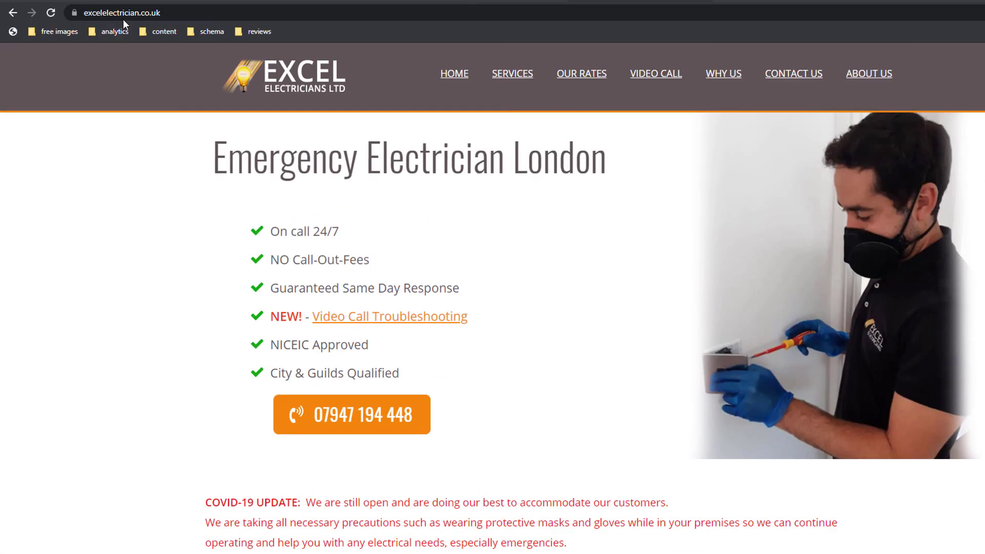
{"action": "left_click", "coordinate": [124, 11]}
{"action": "right_click", "coordinate": [124, 11]}
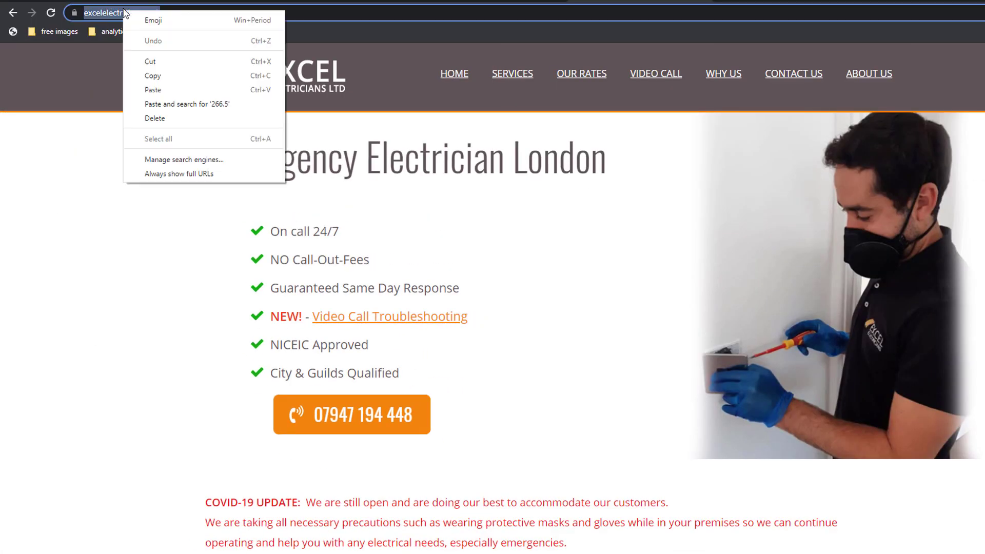
{"action": "left_click", "coordinate": [161, 73]}
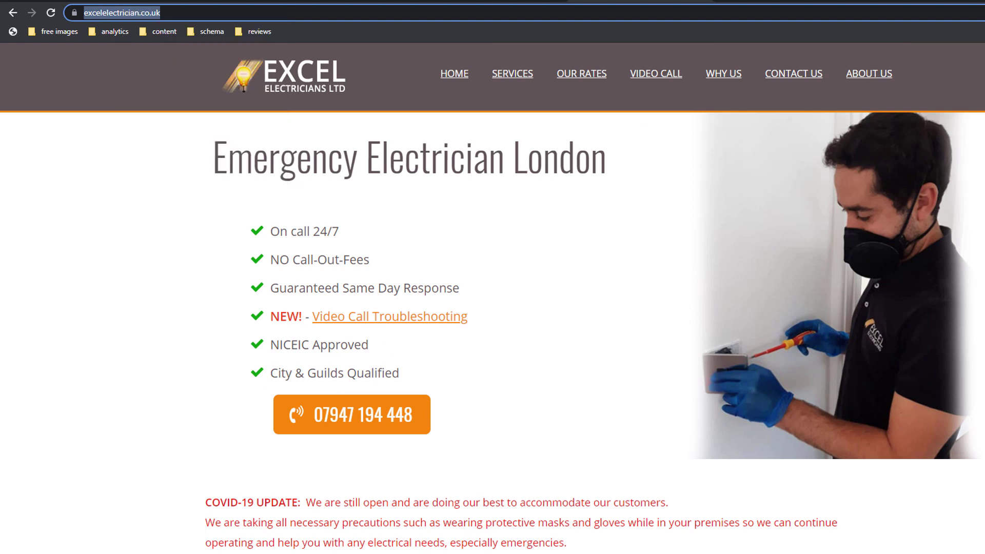
{"action": "right_click", "coordinate": [277, 169]}
{"action": "left_click", "coordinate": [384, 220]}
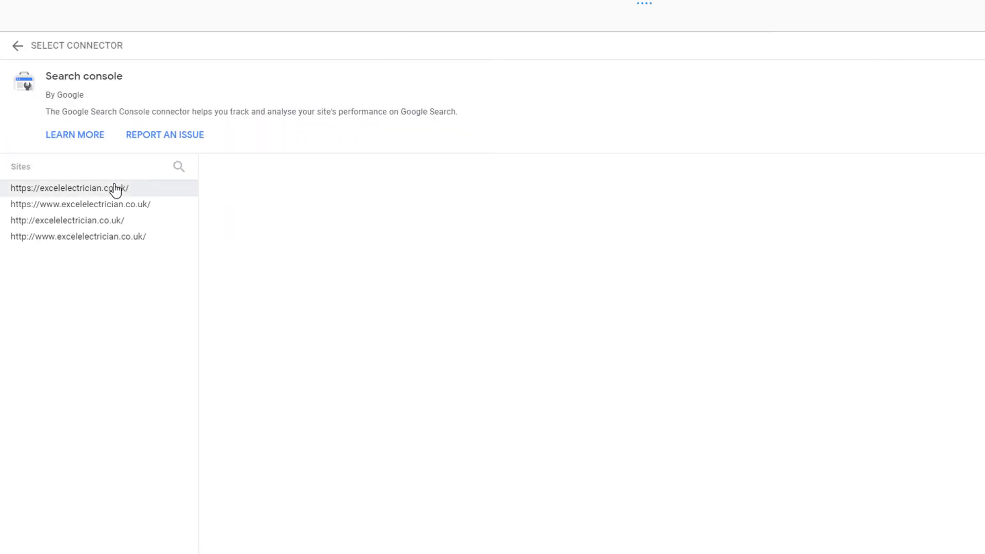
Step: Connect the https excelelectrician.co.uk Site Impression web data and add it to the report
{"action": "left_click", "coordinate": [98, 194]}
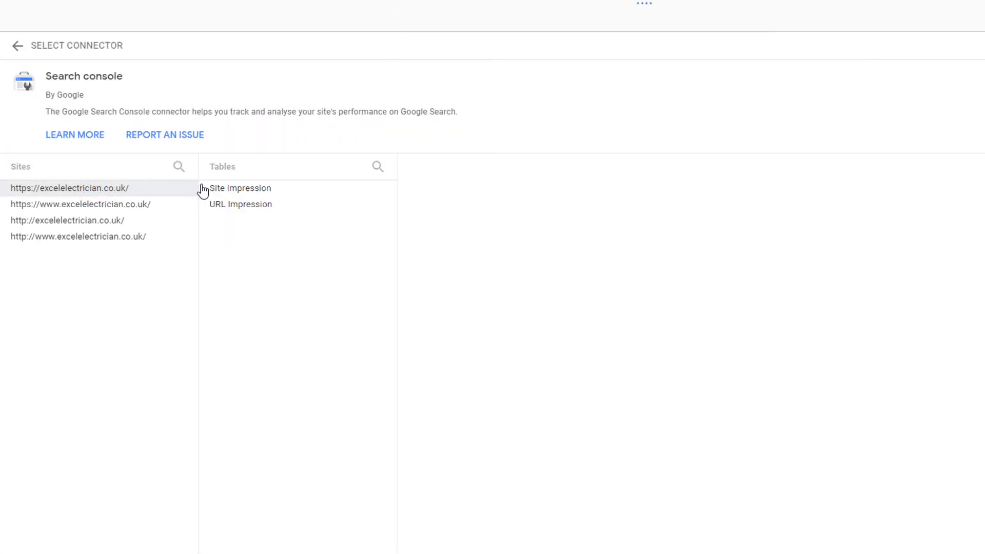
{"action": "left_click", "coordinate": [229, 189]}
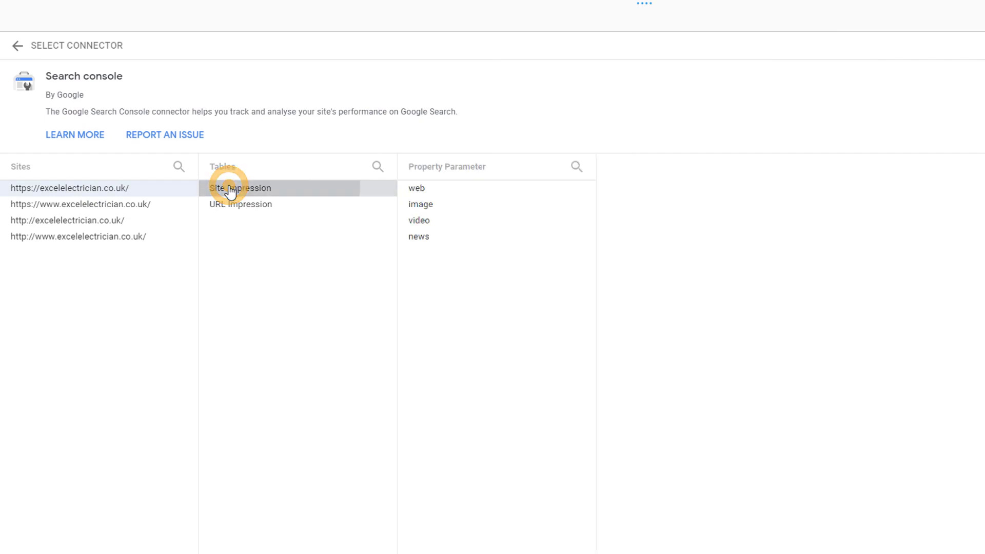
{"action": "left_click", "coordinate": [416, 193]}
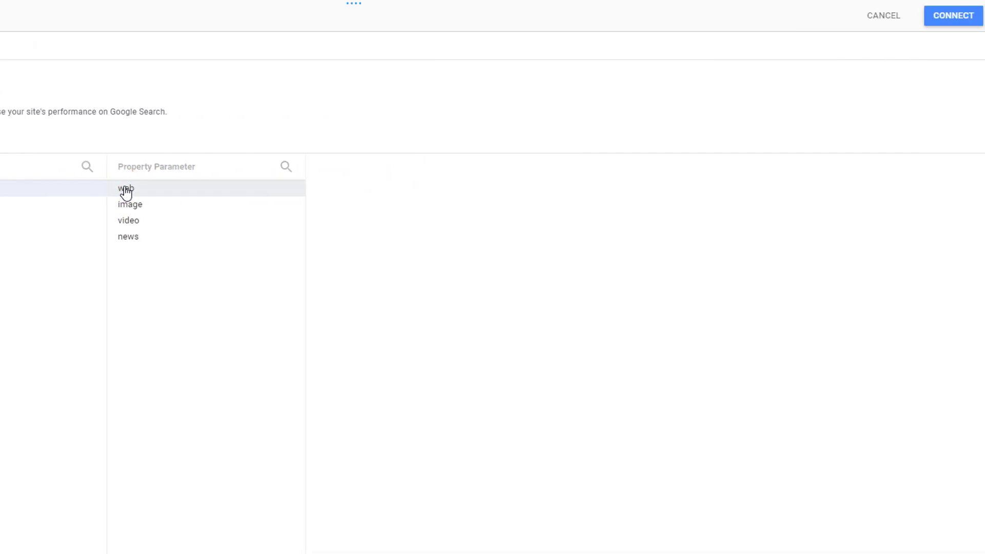
{"action": "left_click", "coordinate": [934, 28]}
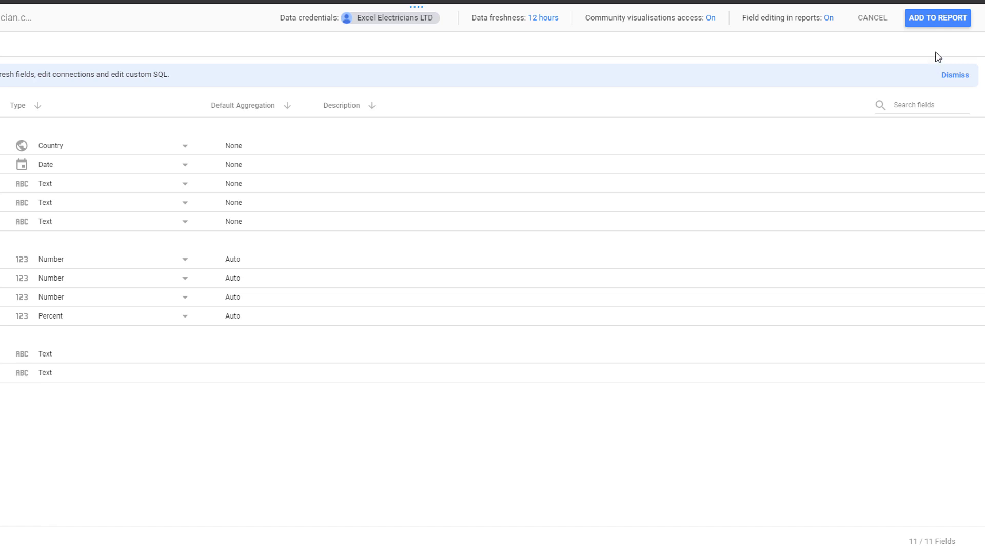
{"action": "left_click", "coordinate": [939, 19]}
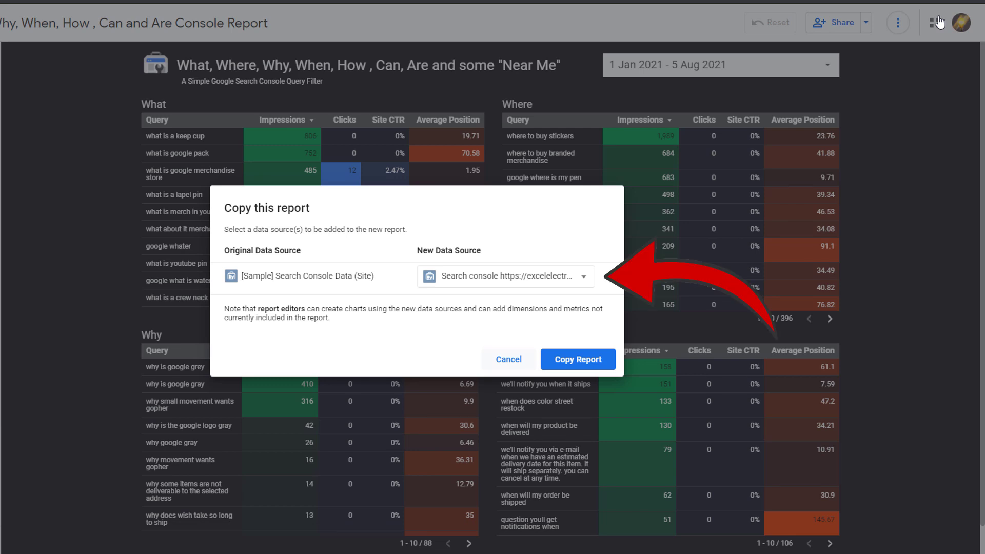
Step: Copy the report using the new data source and view the finished copy
{"action": "left_click", "coordinate": [553, 361]}
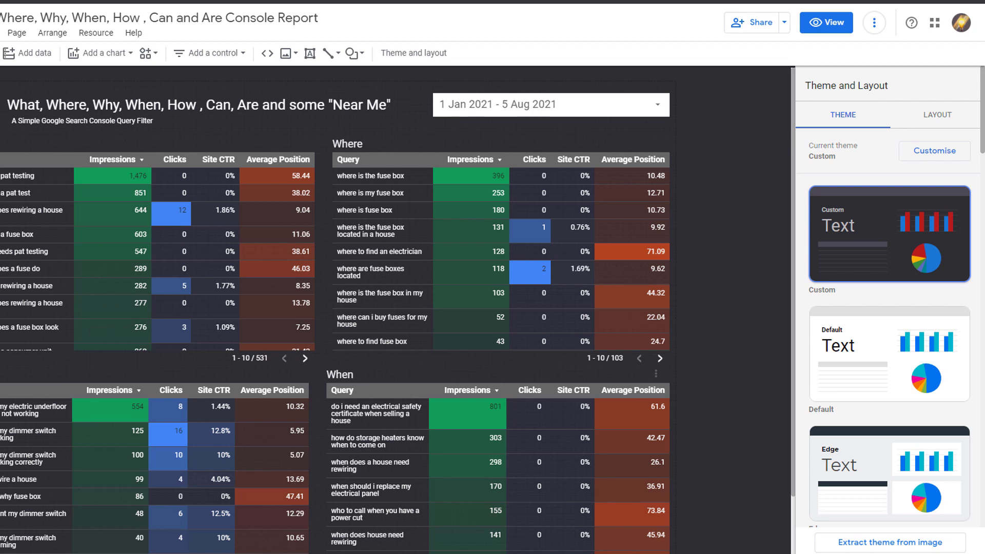
{"action": "left_click", "coordinate": [826, 23]}
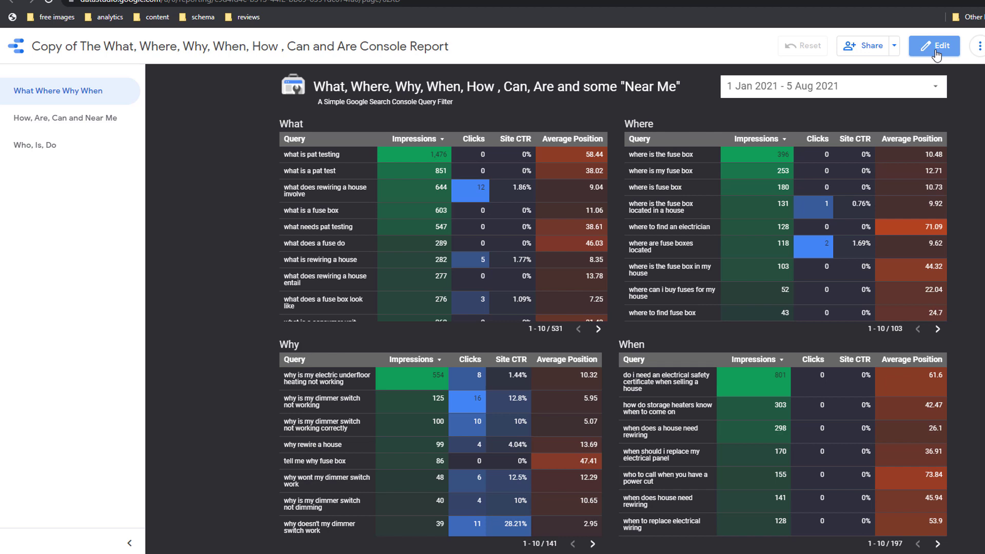
Step: Replace 'Copy of ' in the report title with 'Excel Electrician LTD - '
{"action": "left_click", "coordinate": [938, 47]}
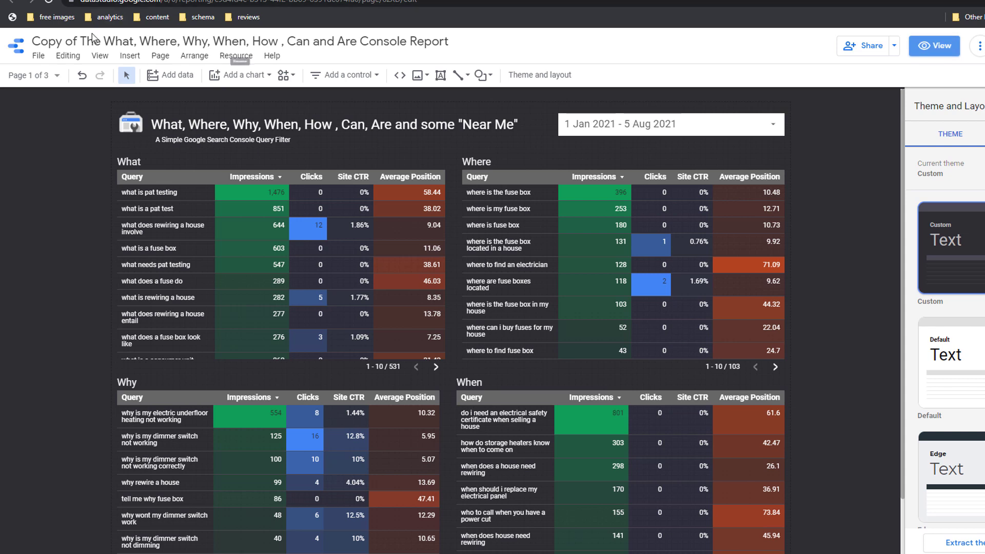
{"action": "left_click_drag", "start_coordinate": [82, 40], "coordinate": [33, 36]}
{"action": "key", "text": "BackSpace"}
{"action": "type", "text": "Excel Electric"}
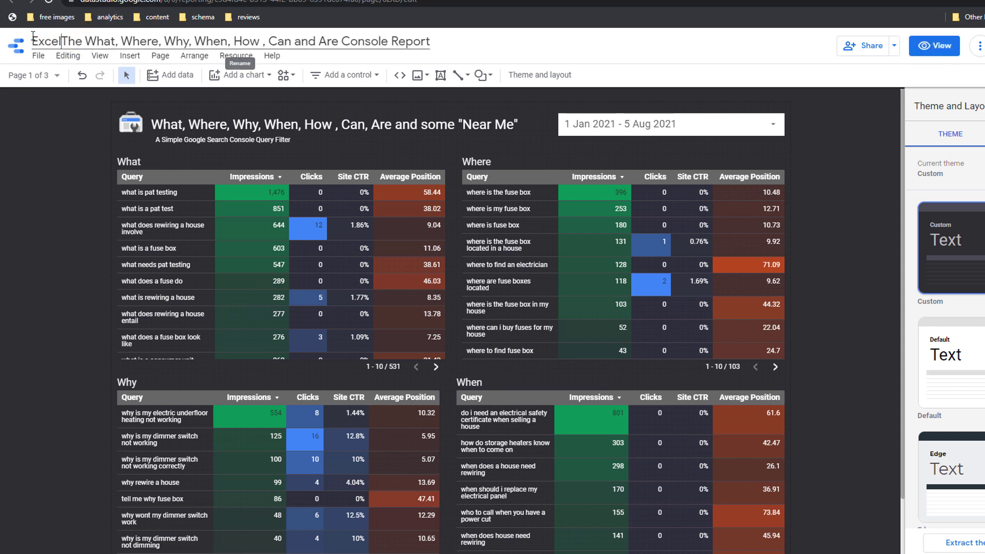
{"action": "type", "text": "ian LTD -"}
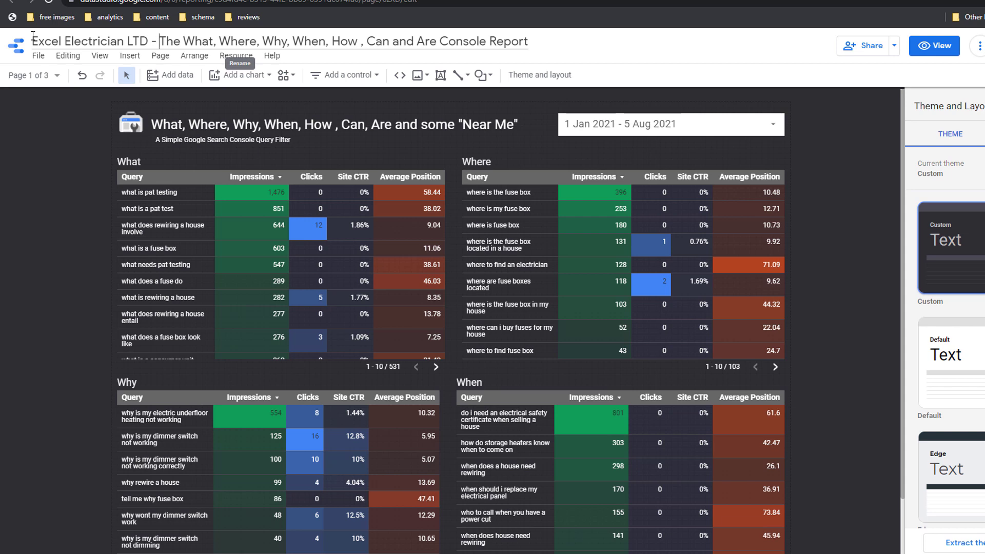
Step: Duplicate the What Where Why When page and begin renaming the duplicate
{"action": "left_click", "coordinate": [56, 76]}
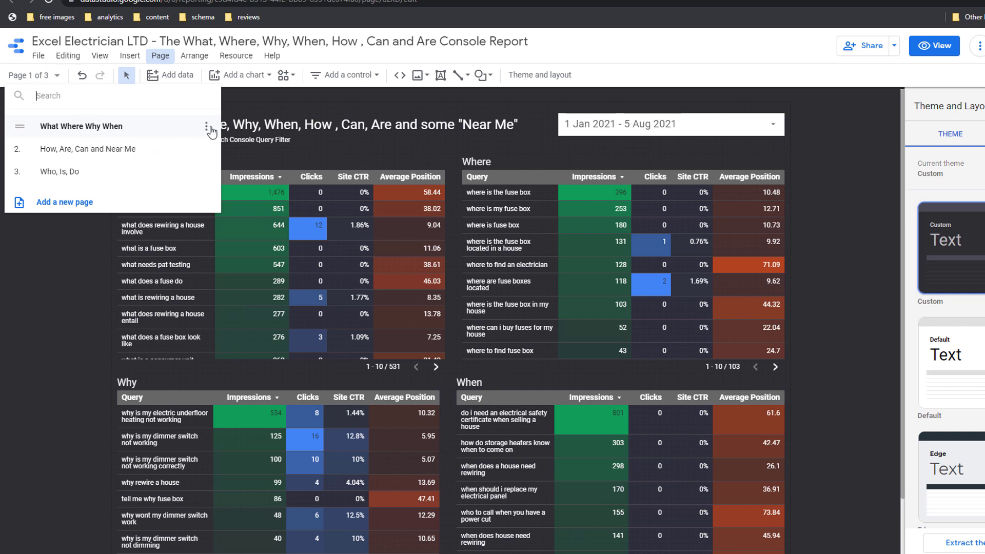
{"action": "left_click", "coordinate": [206, 126]}
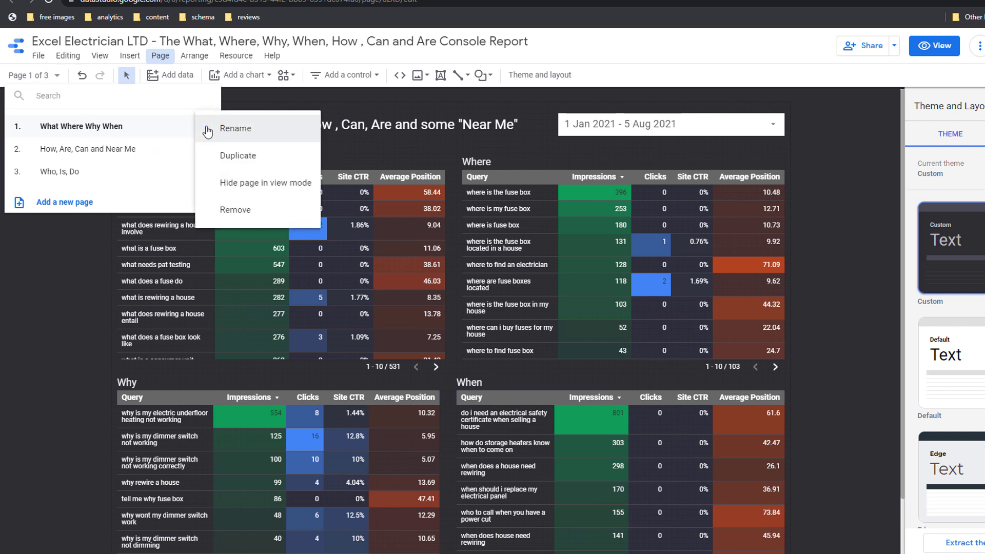
{"action": "left_click", "coordinate": [229, 155]}
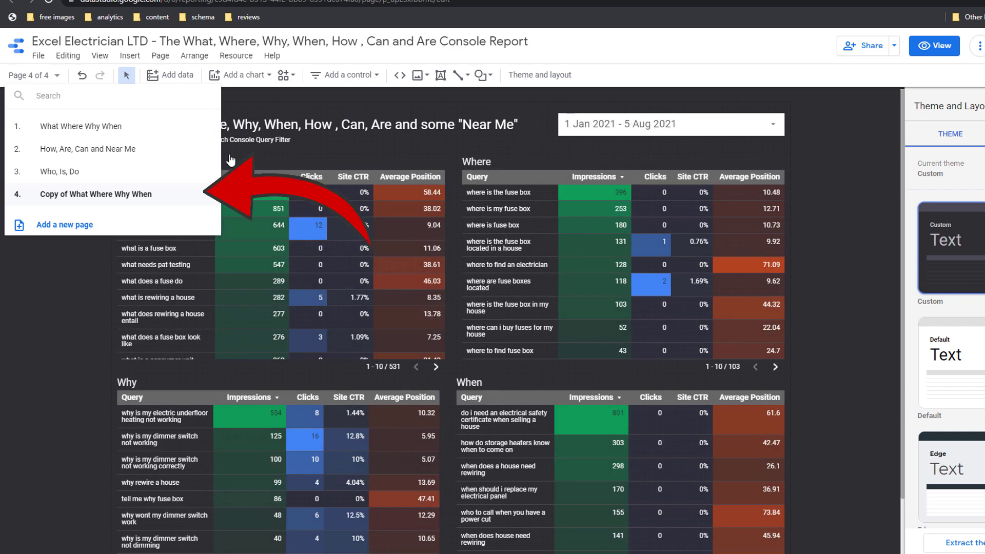
{"action": "left_click", "coordinate": [206, 194]}
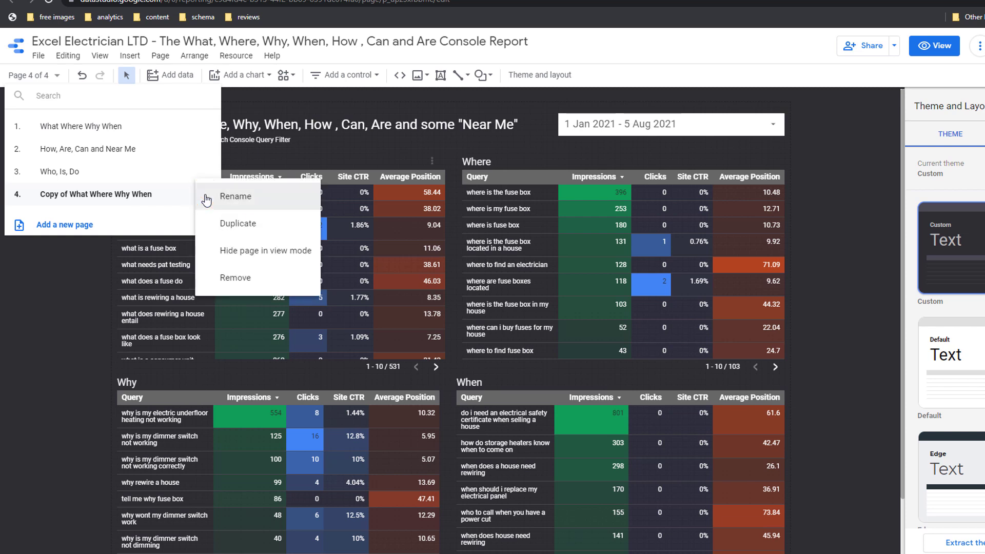
{"action": "left_click", "coordinate": [213, 197]}
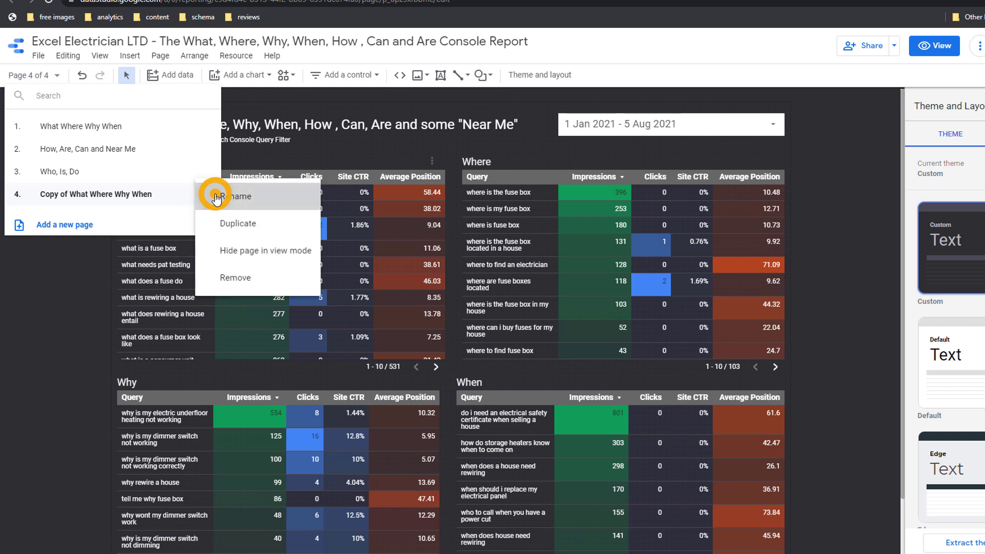
Step: Name the new page 'Locations' and delete its Where table and heading
{"action": "type", "text": "Locations"}
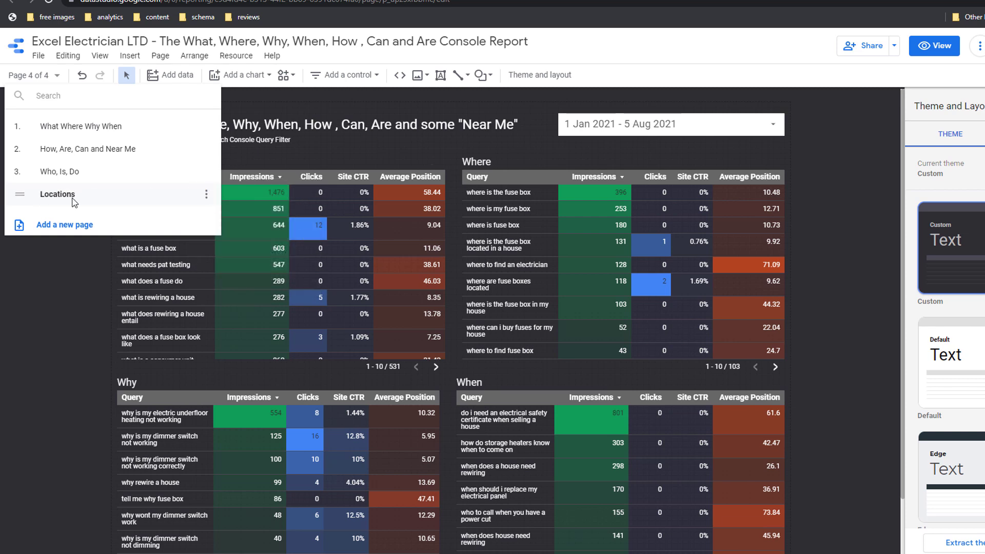
{"action": "left_click", "coordinate": [71, 289]}
{"action": "left_click", "coordinate": [506, 237]}
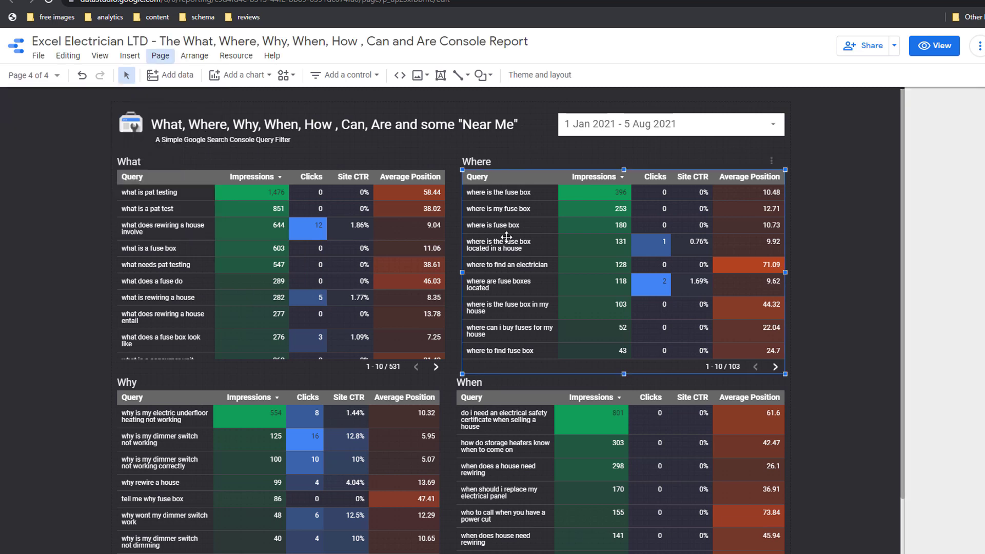
{"action": "key", "text": "Delete"}
{"action": "left_click", "coordinate": [488, 170]}
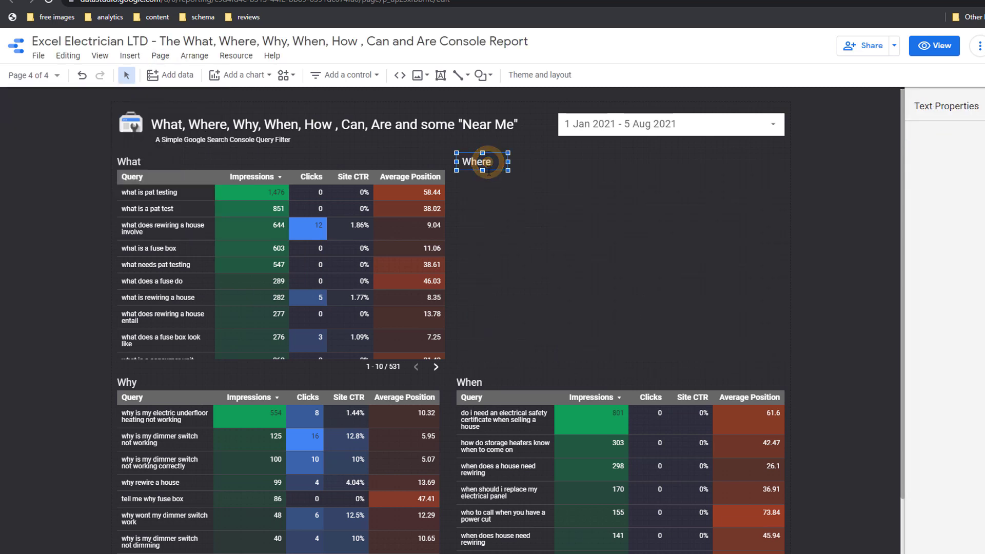
{"action": "key", "text": "Delete"}
Step: Delete the When and Why query tables along with their headings
{"action": "left_click", "coordinate": [495, 419]}
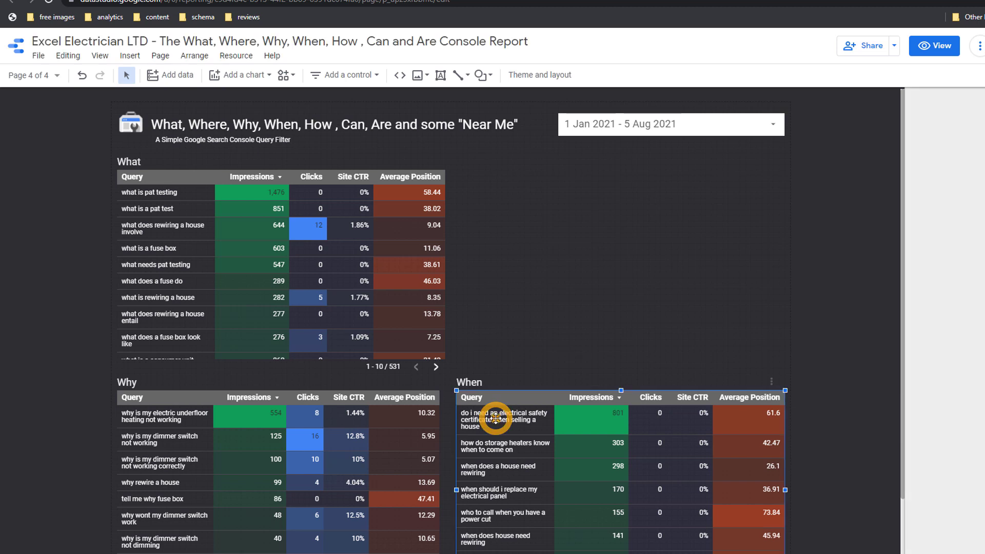
{"action": "key", "text": "Delete"}
{"action": "left_click", "coordinate": [396, 409]}
{"action": "key", "text": "Delete"}
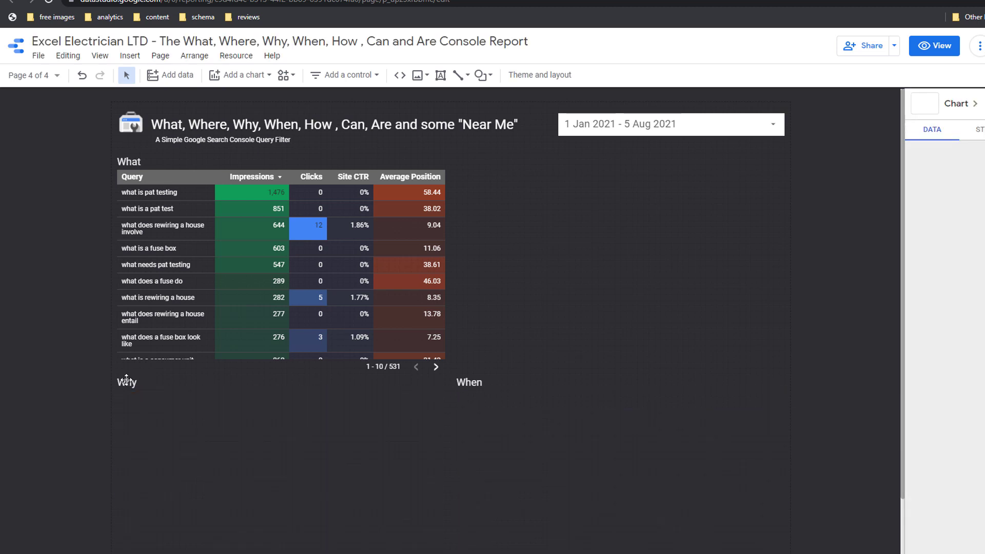
{"action": "left_click", "coordinate": [126, 381]}
{"action": "key", "text": "Delete"}
{"action": "left_click", "coordinate": [466, 382]}
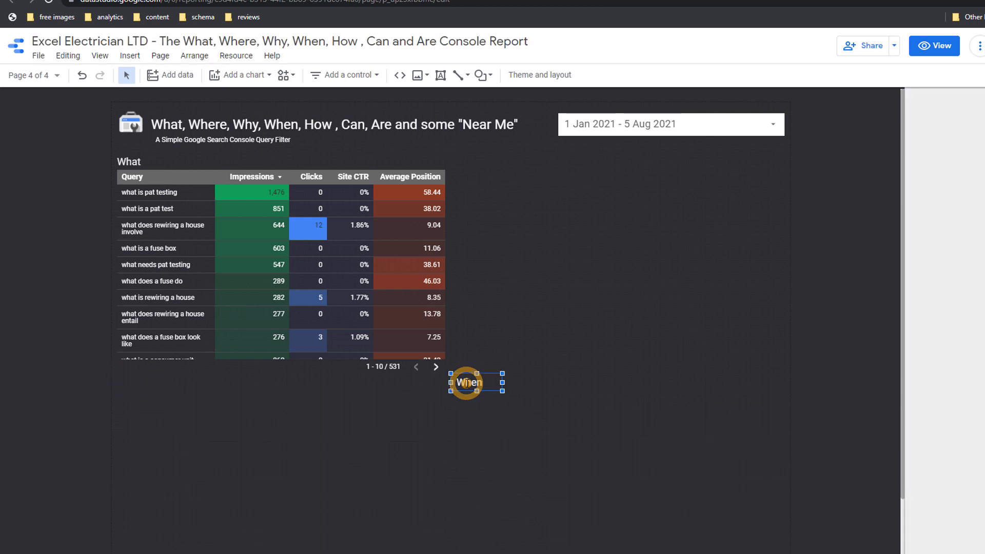
{"action": "key", "text": "Delete"}
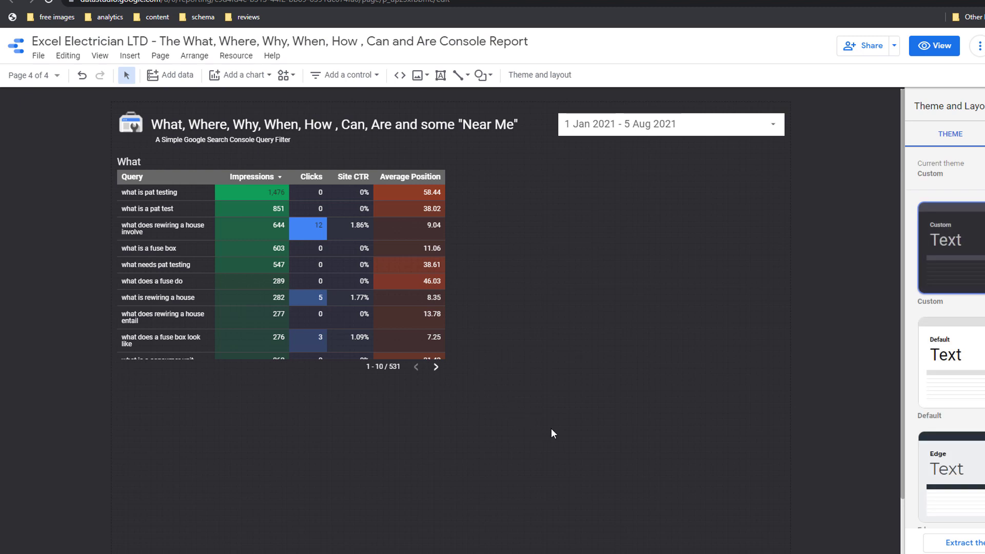
Step: Change the What heading to 'Bexleyheath' and widen it onto one line
{"action": "double_click", "coordinate": [132, 161]}
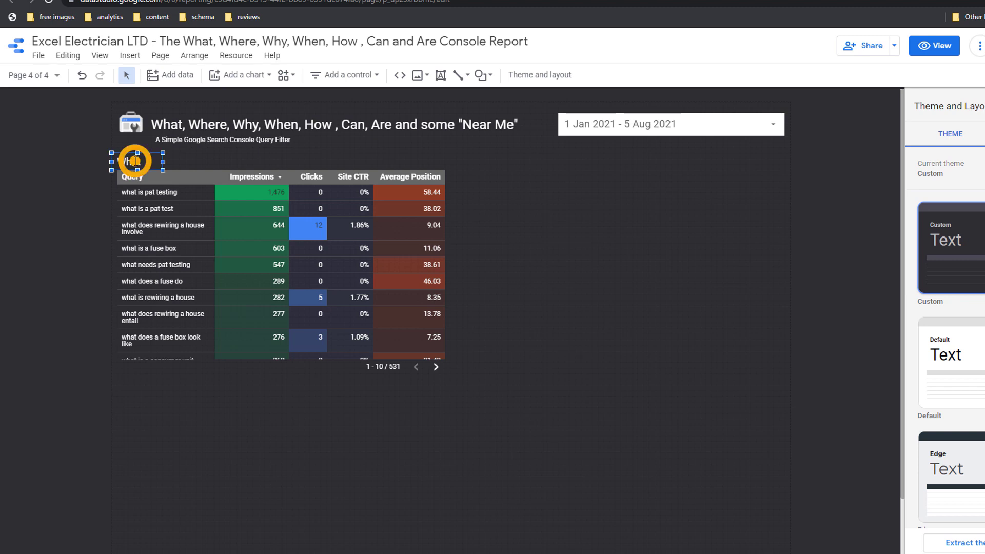
{"action": "type", "text": "Texteyheath"}
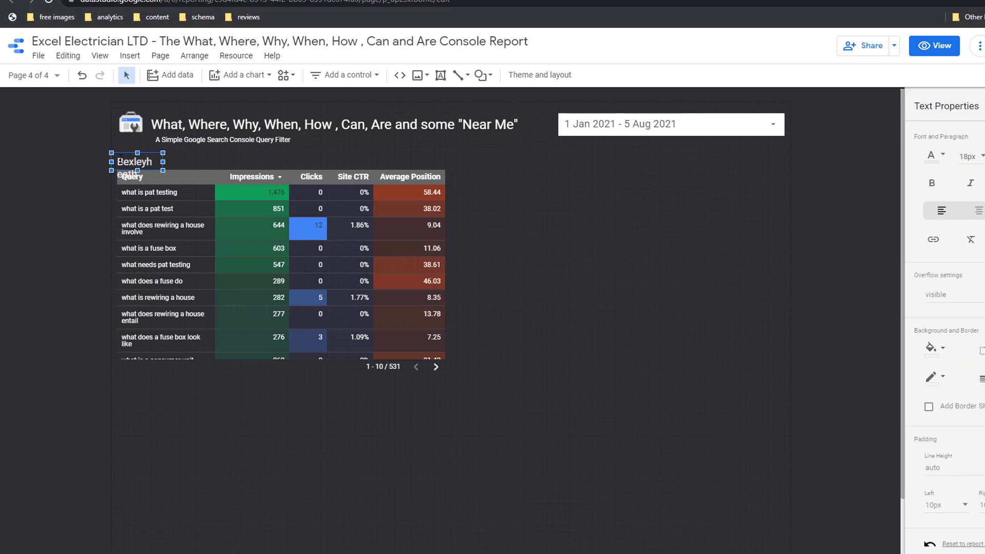
{"action": "left_click_drag", "start_coordinate": [163, 161], "coordinate": [204, 162]}
{"action": "left_click", "coordinate": [564, 248]}
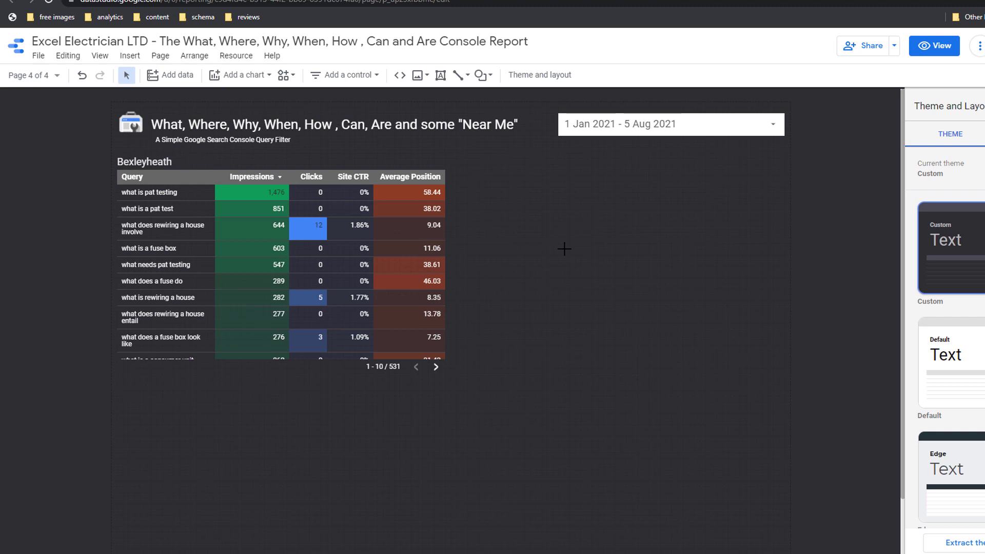
Step: Remove the 'what' filter from the Bexleyheath table and start creating a new filter
{"action": "left_click", "coordinate": [378, 214]}
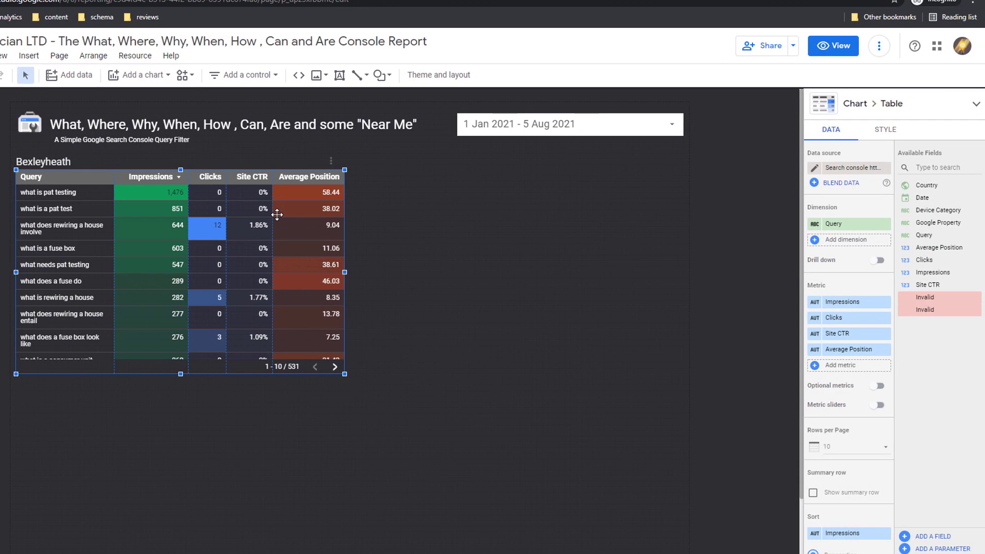
{"action": "scroll", "coordinate": [851, 196], "scroll_direction": "down", "scroll_amount": 4}
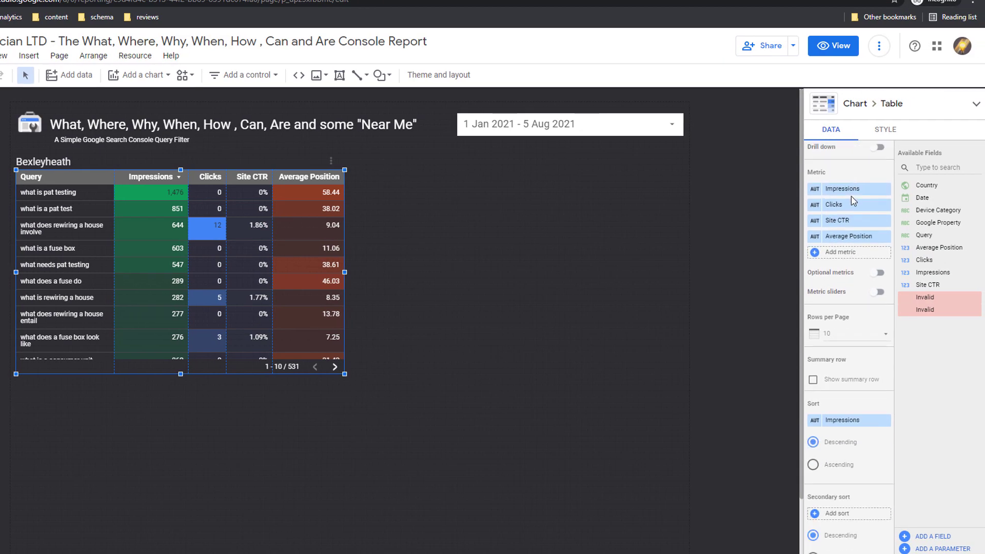
{"action": "scroll", "coordinate": [851, 196], "scroll_direction": "down", "scroll_amount": 5}
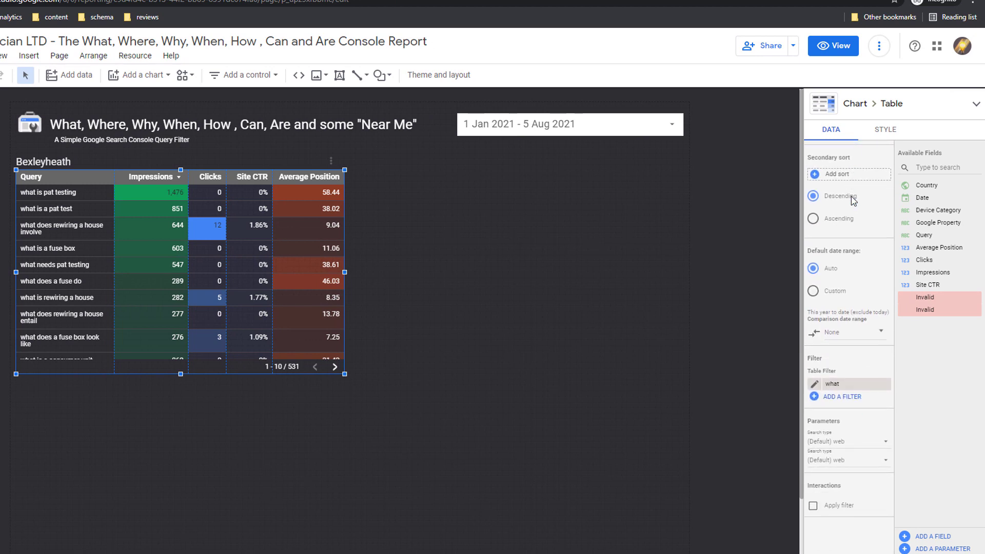
{"action": "scroll", "coordinate": [851, 196], "scroll_direction": "down", "scroll_amount": 1}
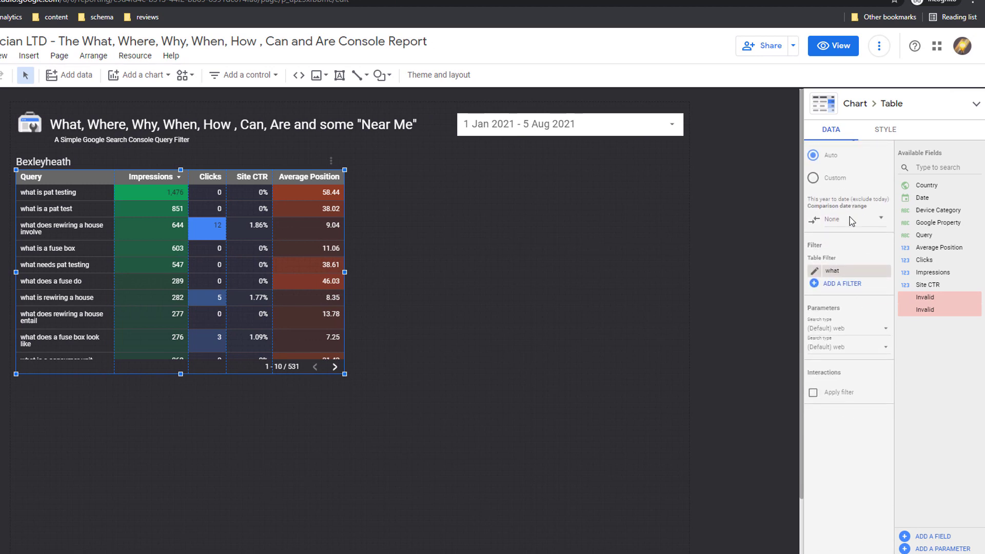
{"action": "left_click", "coordinate": [886, 272]}
{"action": "left_click", "coordinate": [855, 269]}
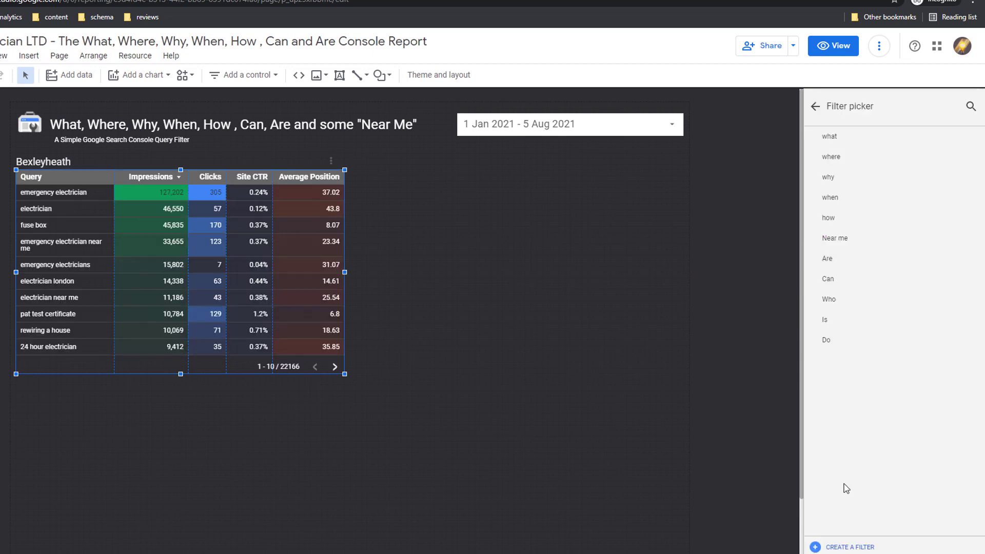
{"action": "left_click", "coordinate": [850, 545]}
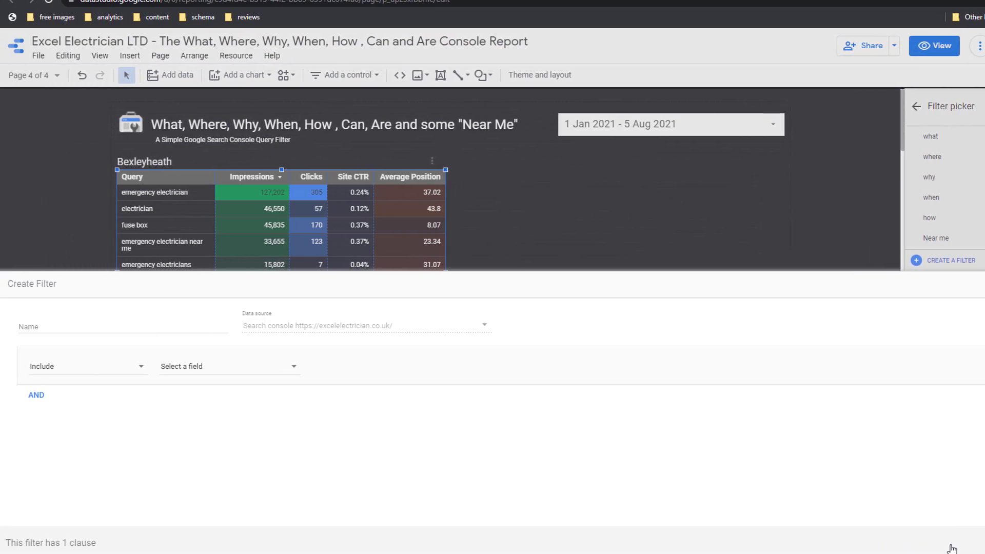
Step: Save an Include filter where Query contains 'bexleyheath'
{"action": "left_click", "coordinate": [141, 366]}
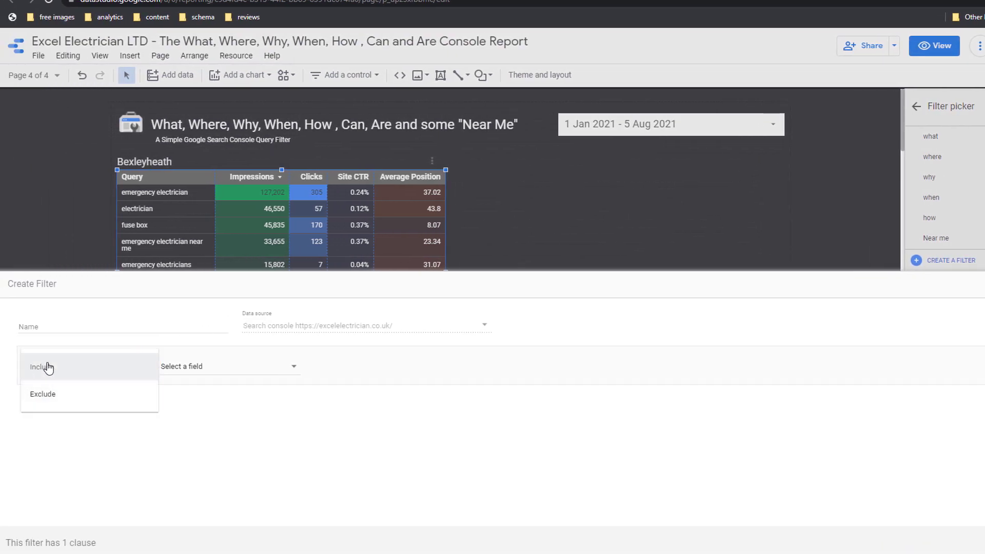
{"action": "left_click", "coordinate": [54, 369]}
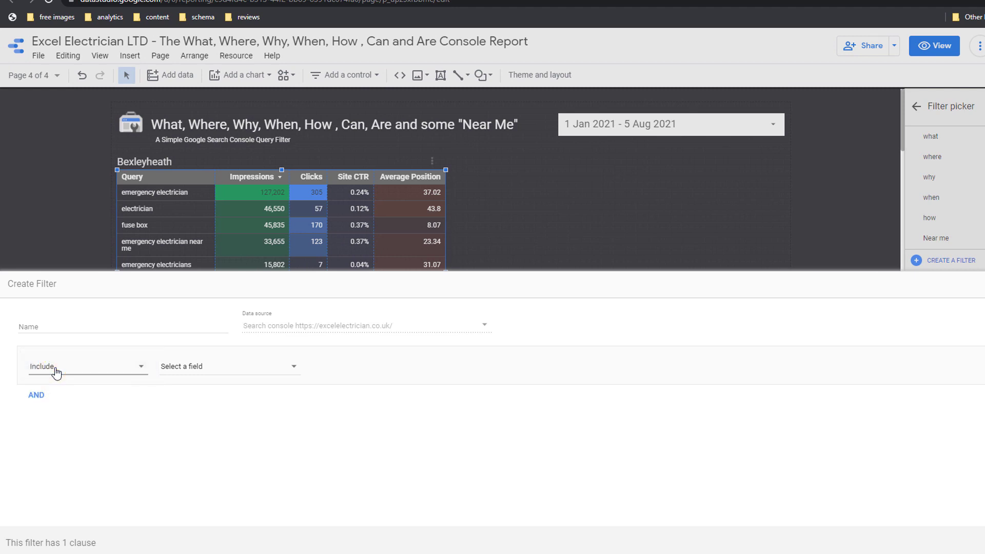
{"action": "left_click", "coordinate": [290, 369]}
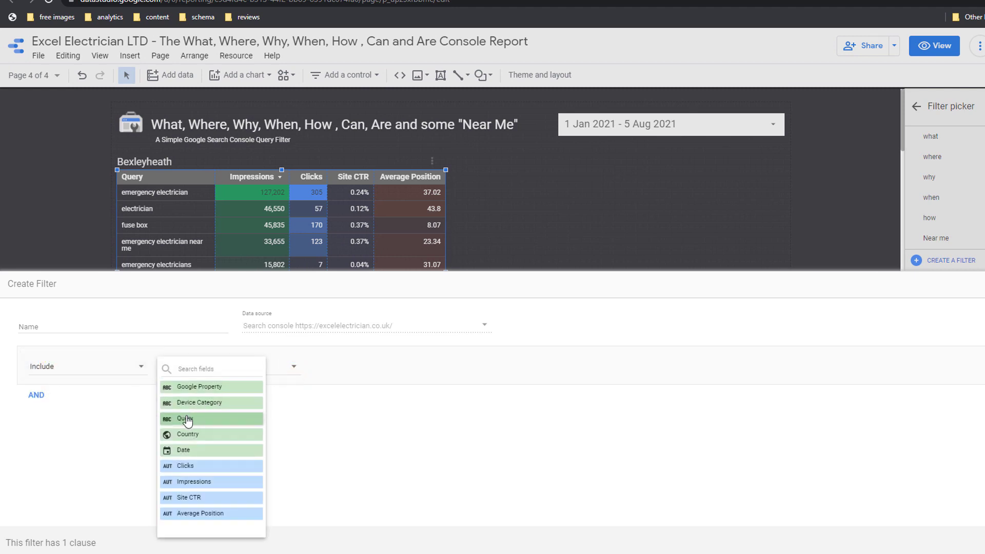
{"action": "left_click", "coordinate": [186, 420]}
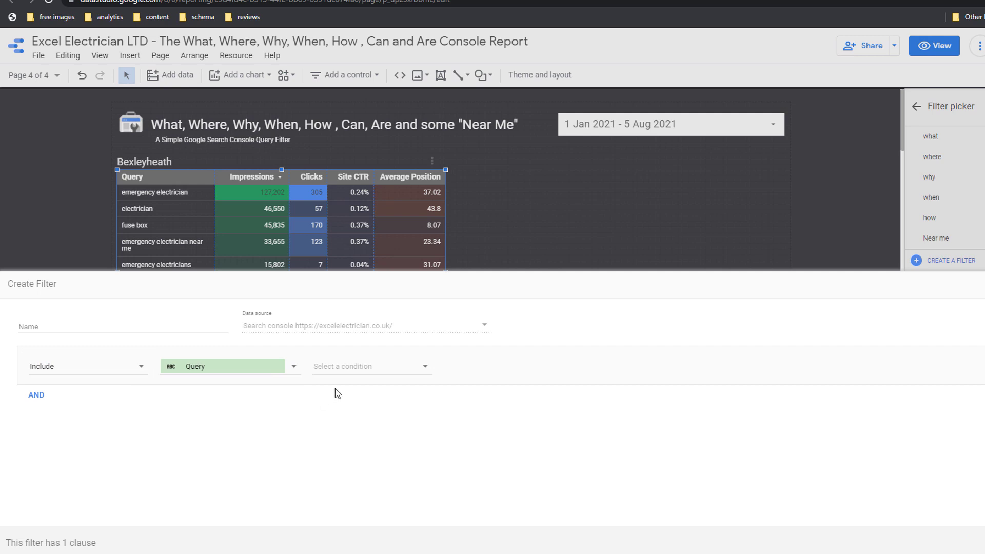
{"action": "left_click", "coordinate": [424, 367]}
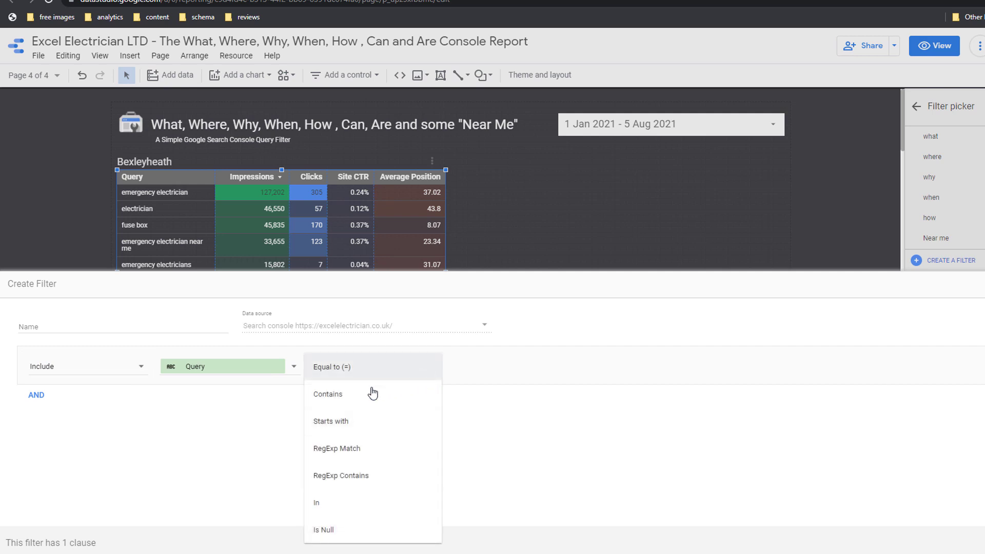
{"action": "left_click", "coordinate": [331, 395]}
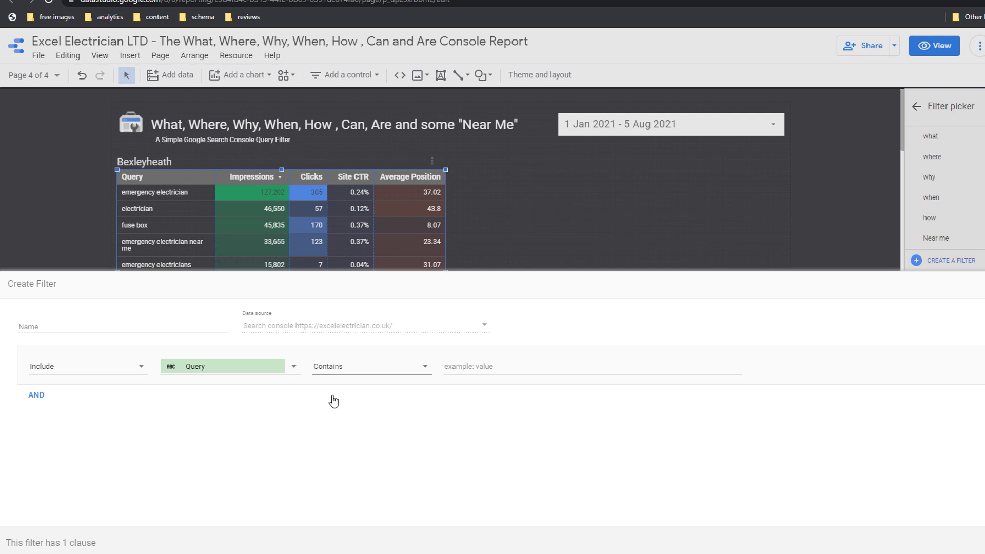
{"action": "type", "text": "bexleyheath"}
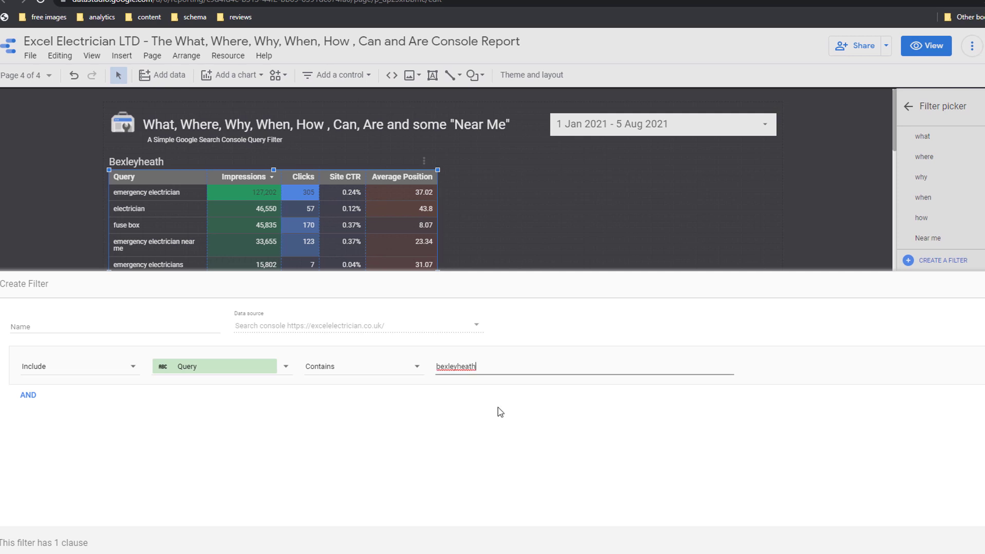
{"action": "left_click", "coordinate": [941, 543]}
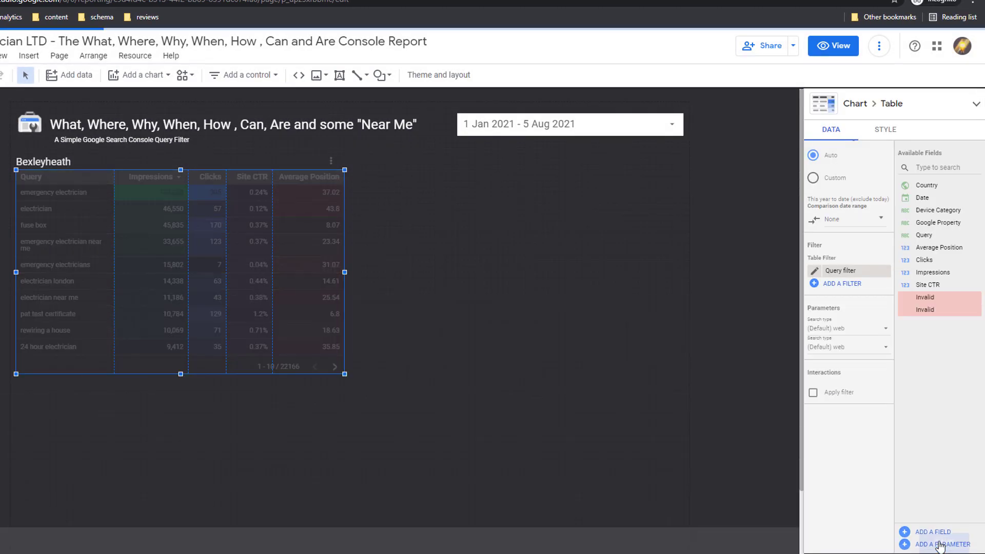
Step: Preview the Locations page to check its 28 Bexleyheath queries
{"action": "left_click", "coordinate": [832, 47]}
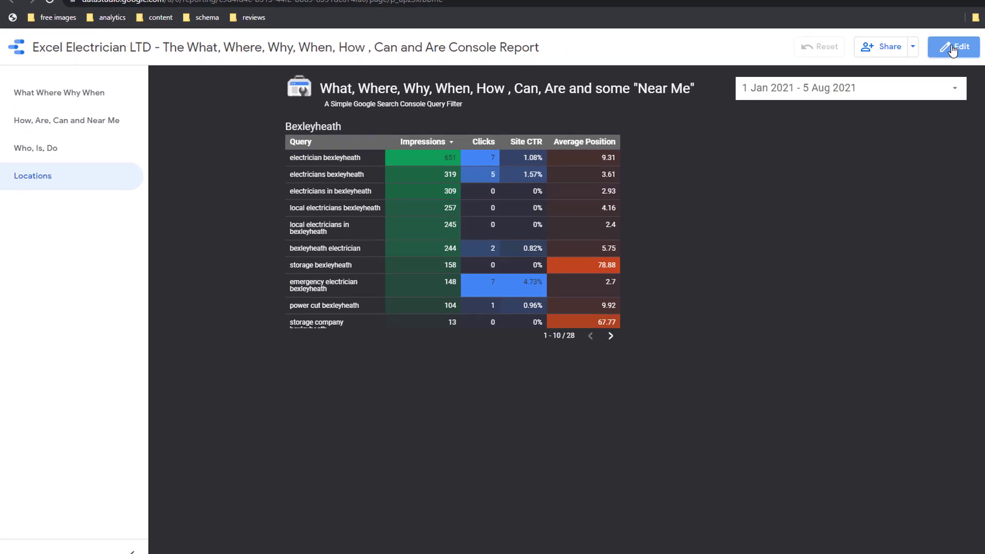
Step: Duplicate the Bexleyheath table and place the copy to the right of the original
{"action": "left_click", "coordinate": [952, 49]}
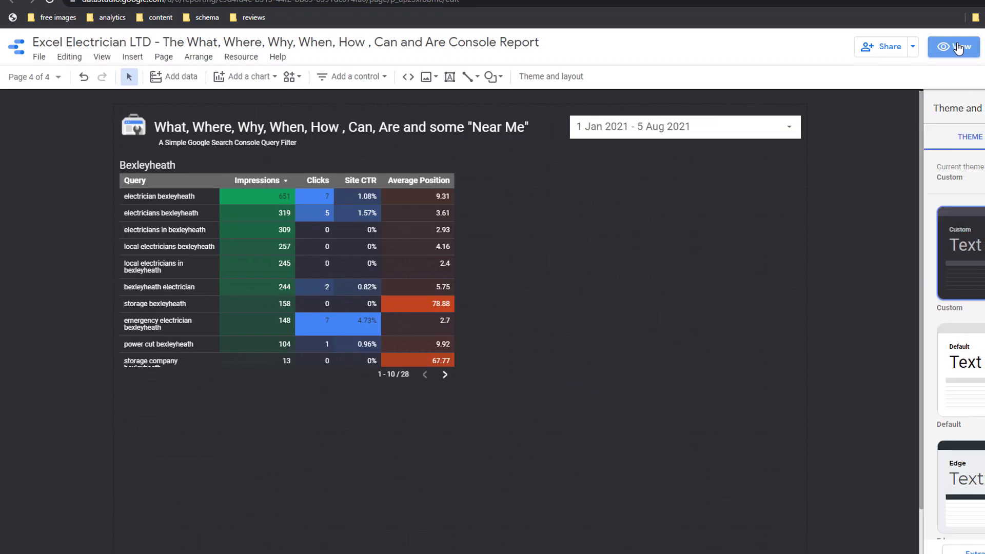
{"action": "right_click", "coordinate": [330, 312]}
{"action": "left_click", "coordinate": [357, 312]}
{"action": "left_click_drag", "start_coordinate": [183, 190], "coordinate": [533, 185]}
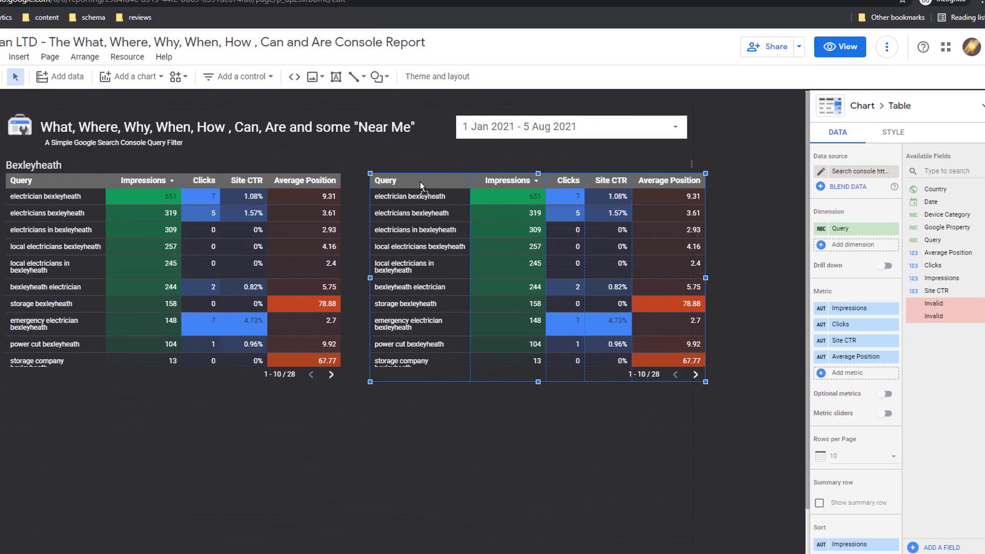
Step: Change the shared Query filter value from bexleyheath to dartford and save it
{"action": "scroll", "coordinate": [860, 394], "scroll_direction": "down", "scroll_amount": 8}
{"action": "left_click", "coordinate": [813, 335]}
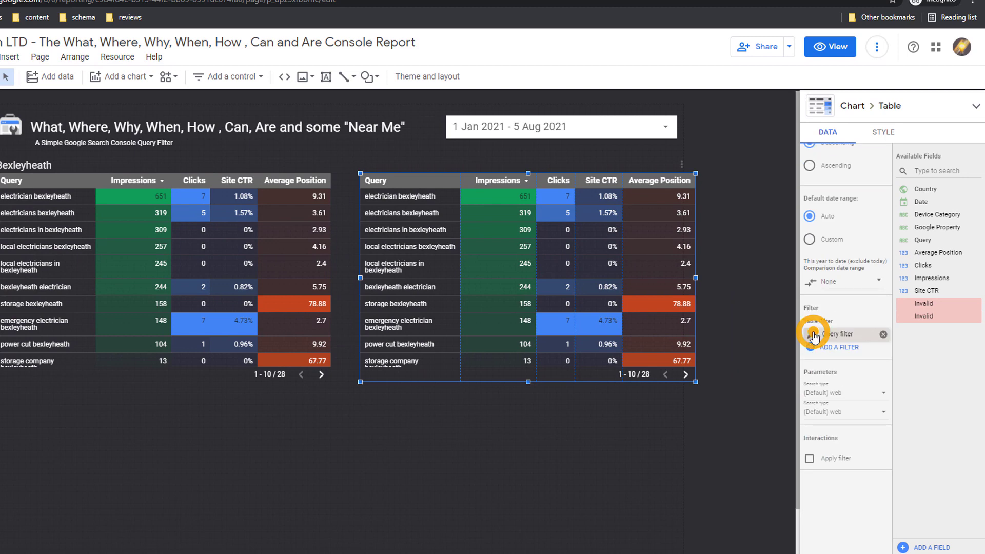
{"action": "left_click_drag", "start_coordinate": [378, 374], "coordinate": [331, 372]}
{"action": "key", "text": "BackSpace"}
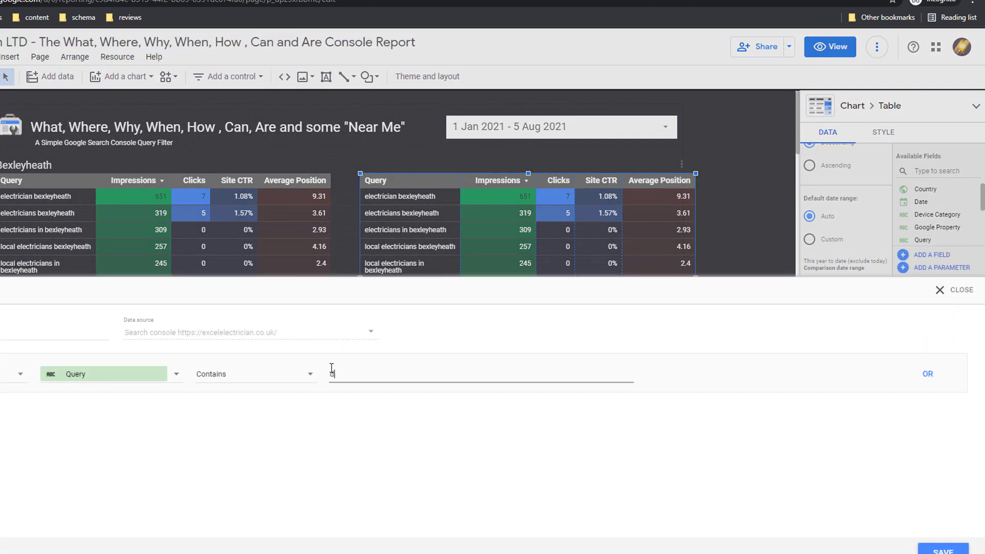
{"action": "type", "text": "dartford"}
{"action": "left_click", "coordinate": [929, 550]}
{"action": "left_click", "coordinate": [463, 402]}
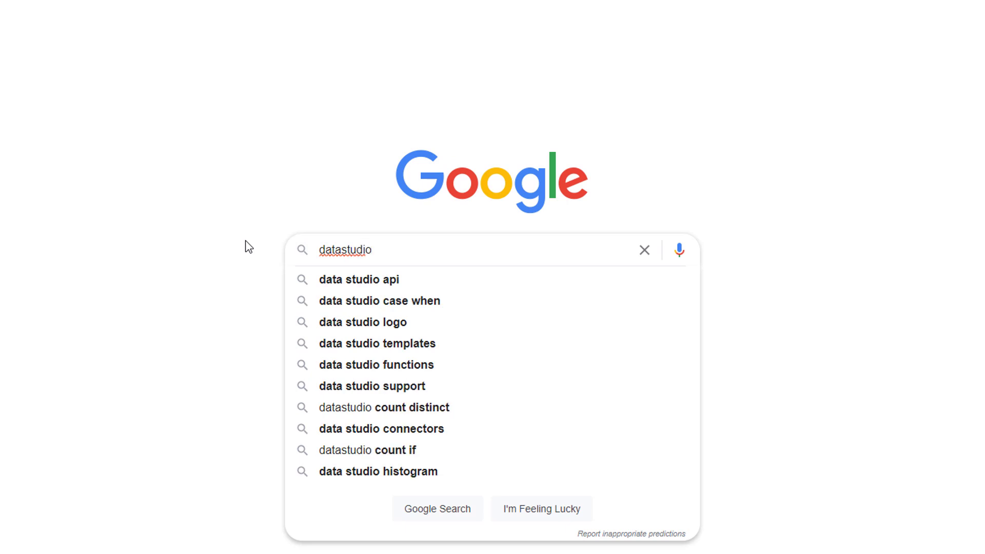
Step: Search Google for datastudio.google.com and reopen the Excel Electrician LTD report from Recent
{"action": "type", "text": ".google.com"}
{"action": "key", "text": "Return"}
{"action": "left_click", "coordinate": [273, 152]}
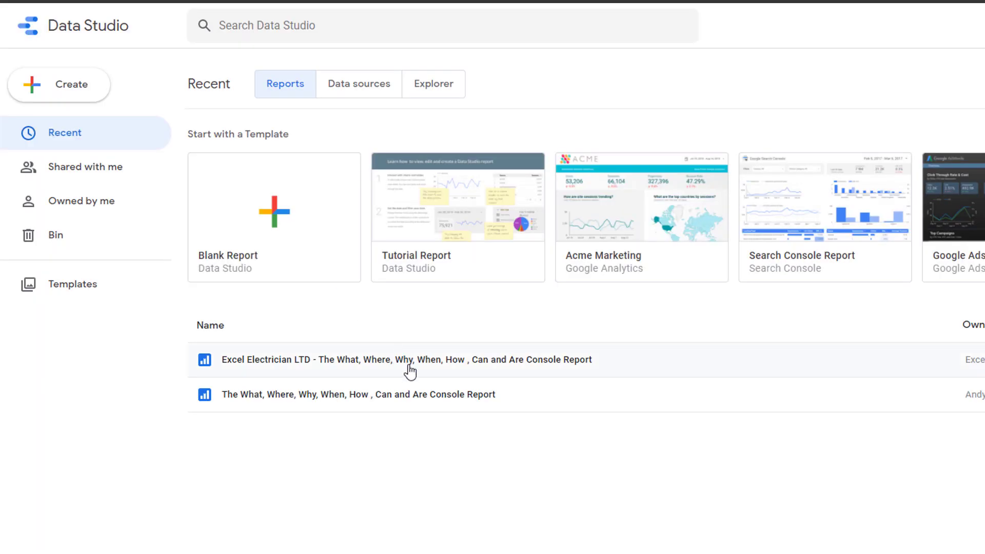
{"action": "left_click", "coordinate": [409, 368]}
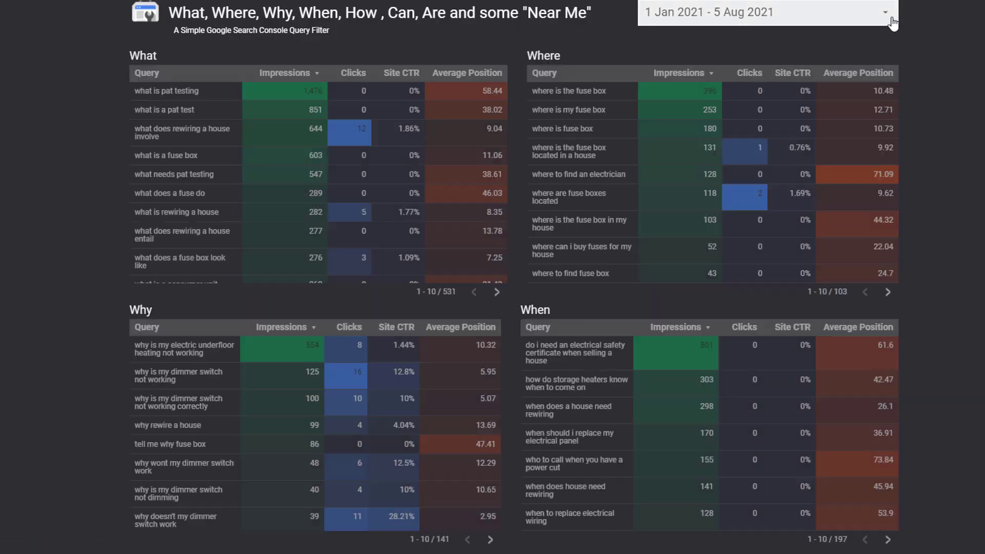
{"action": "left_click", "coordinate": [887, 15]}
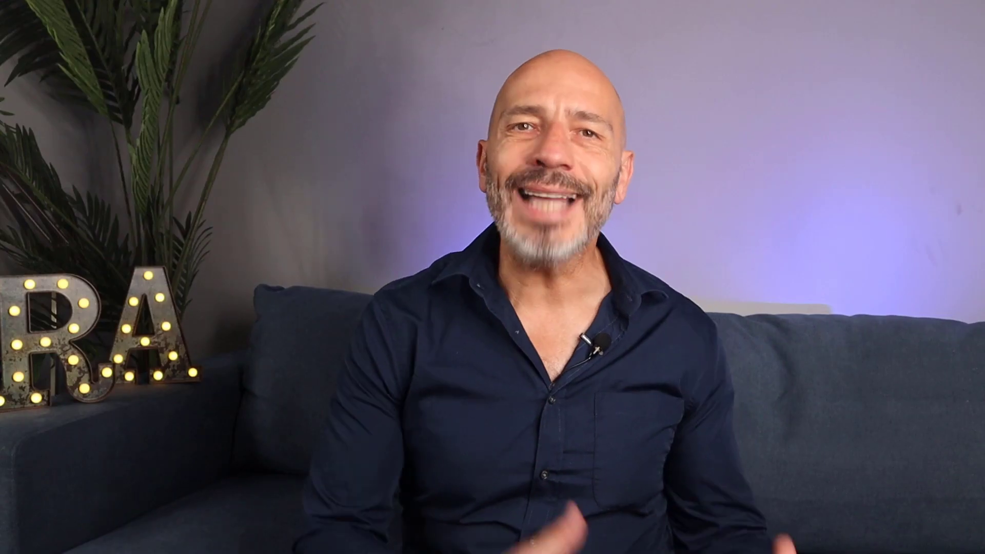